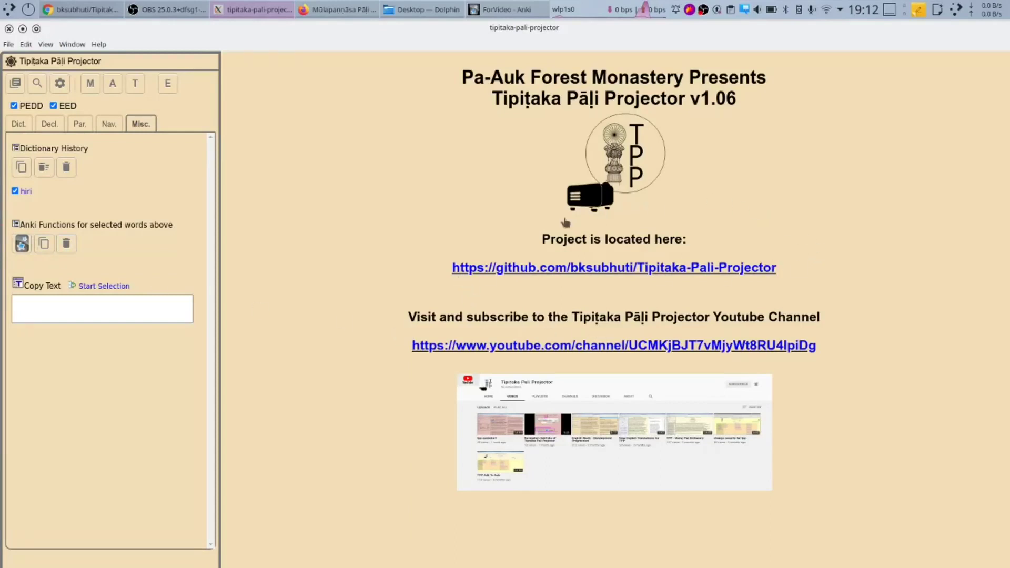
- Switch to Chrome and download sample tpp deck.apkg from the Tipitaka-Pali-Projector repository's Sample folder to the Desktop
click(90, 15)
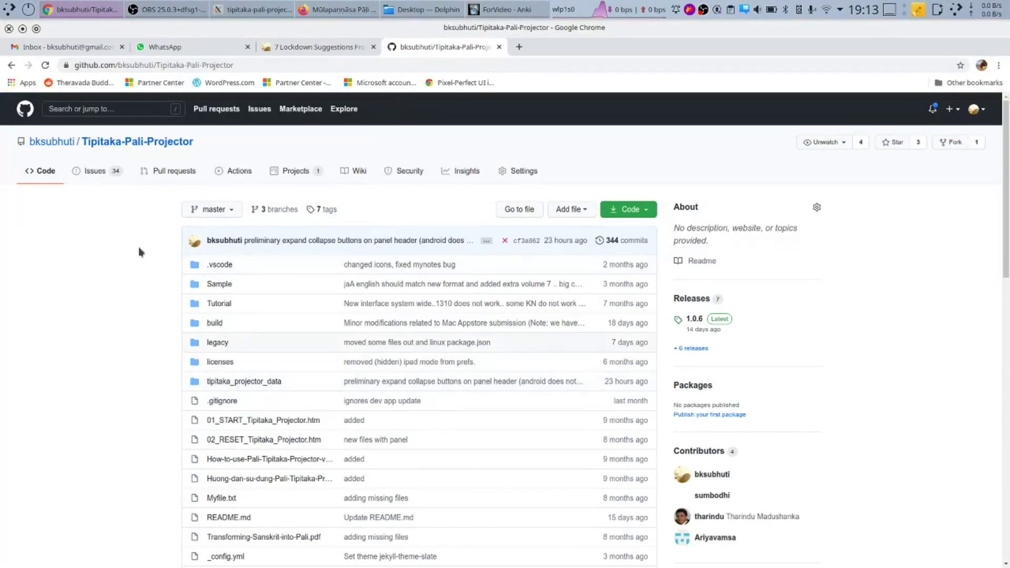
click(219, 284)
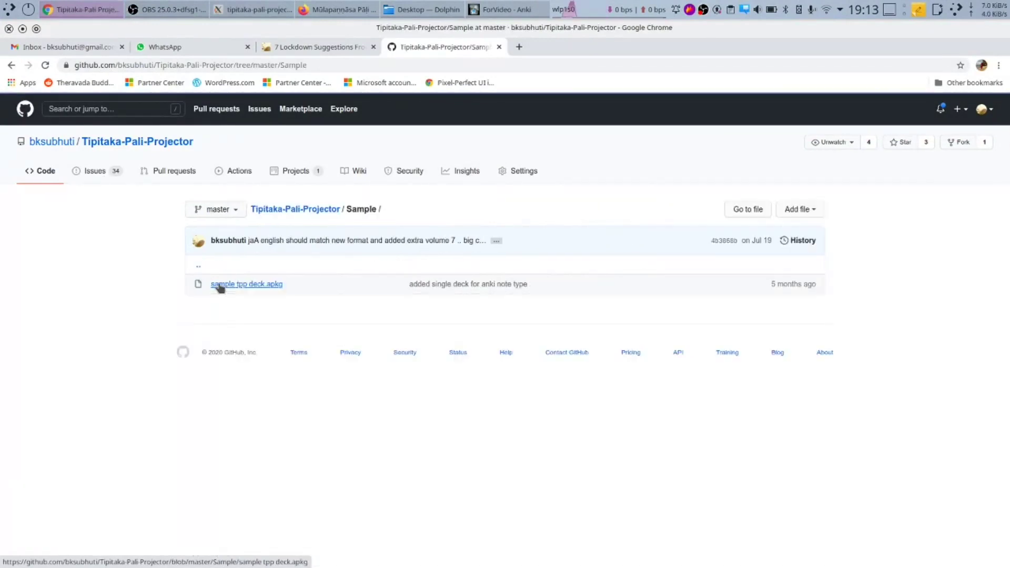
click(254, 285)
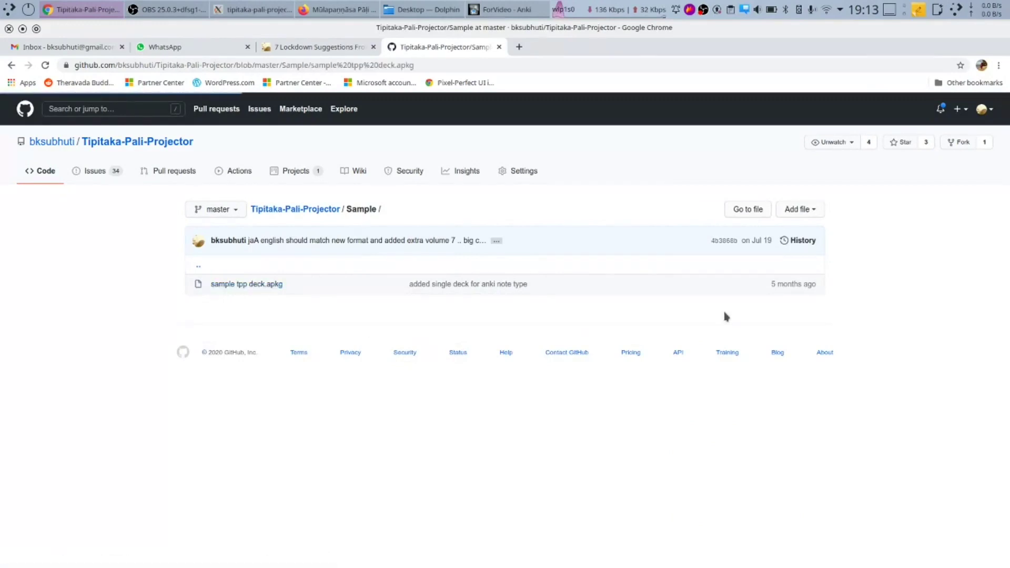
click(774, 305)
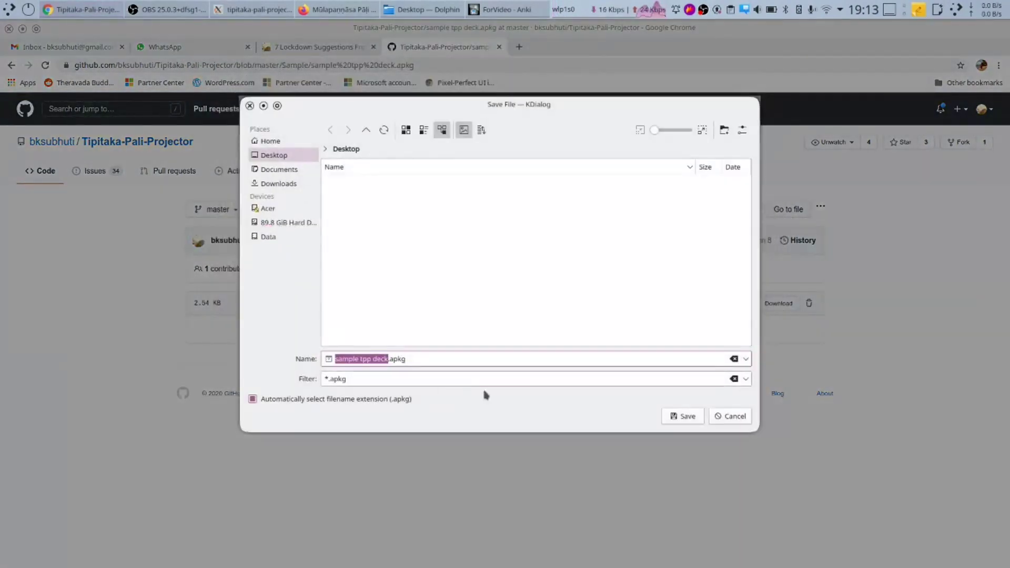
click(682, 416)
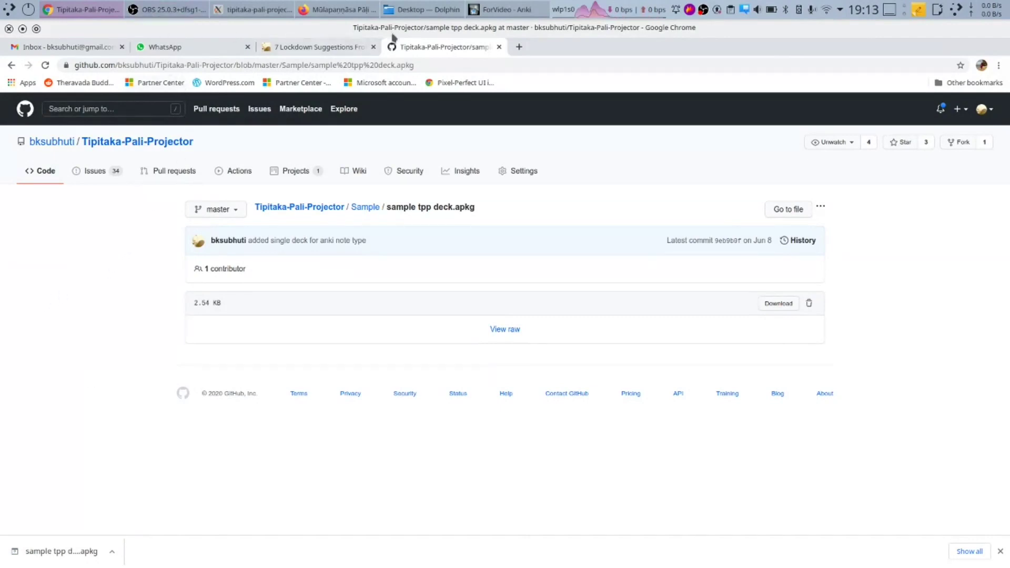
- Switch to Anki and import sample tpp deck.apkg from the Desktop
click(493, 13)
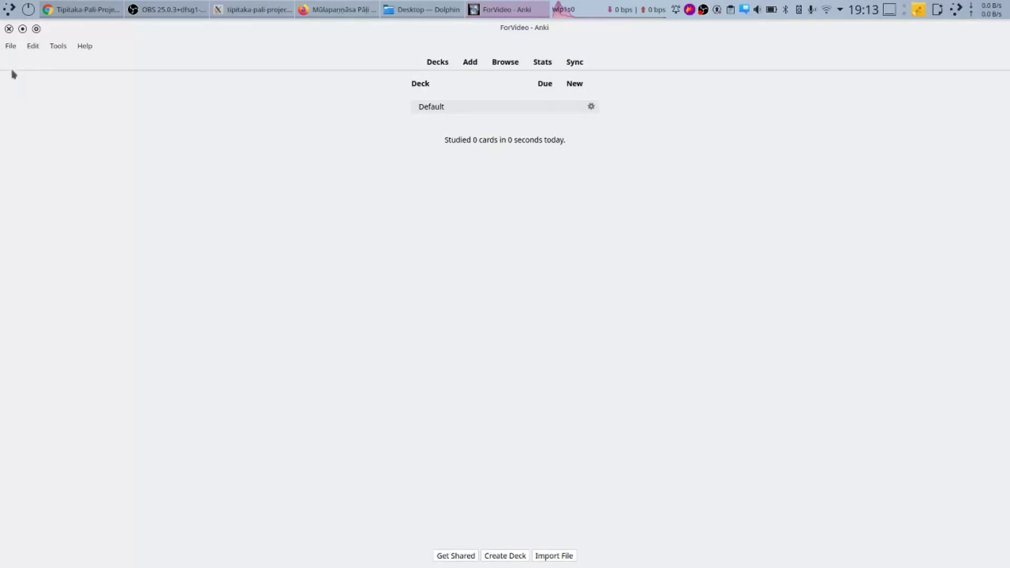
click(10, 46)
click(28, 78)
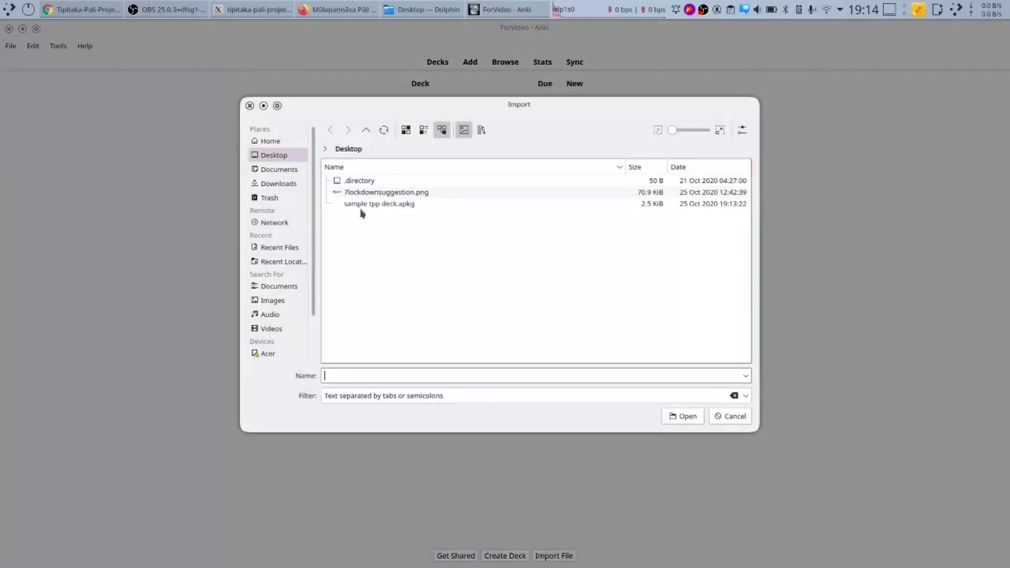
click(349, 206)
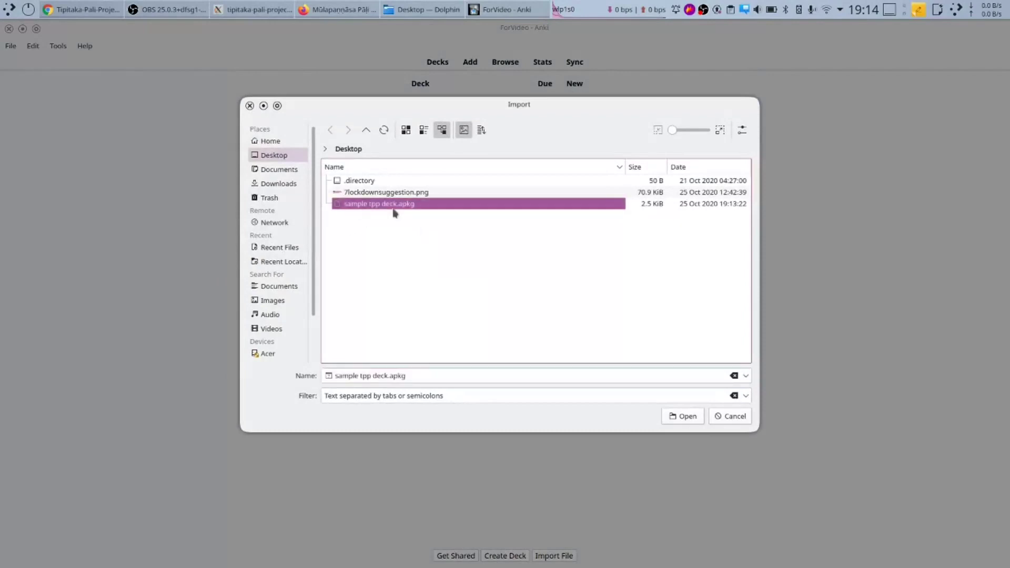
click(683, 416)
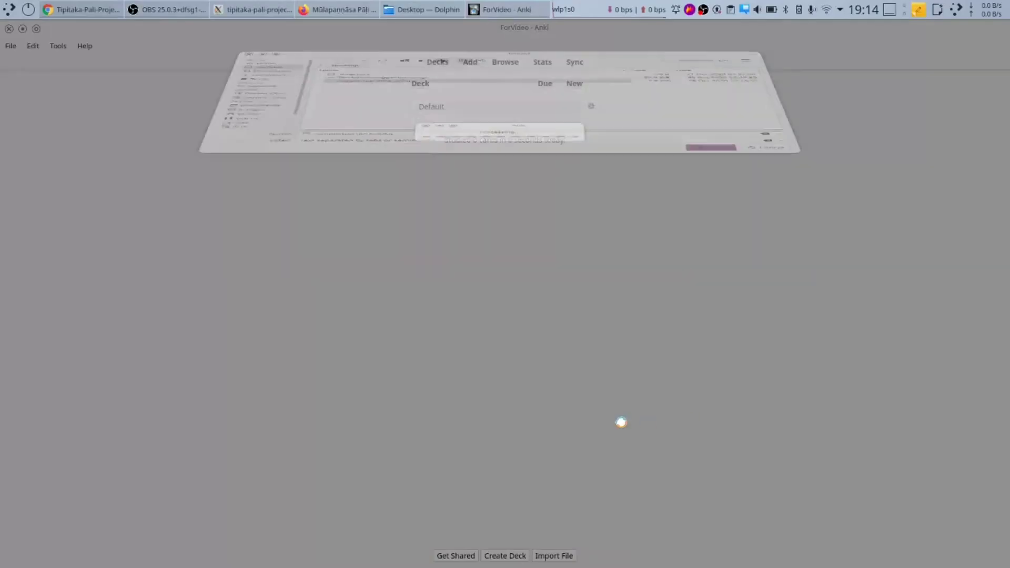
click(605, 372)
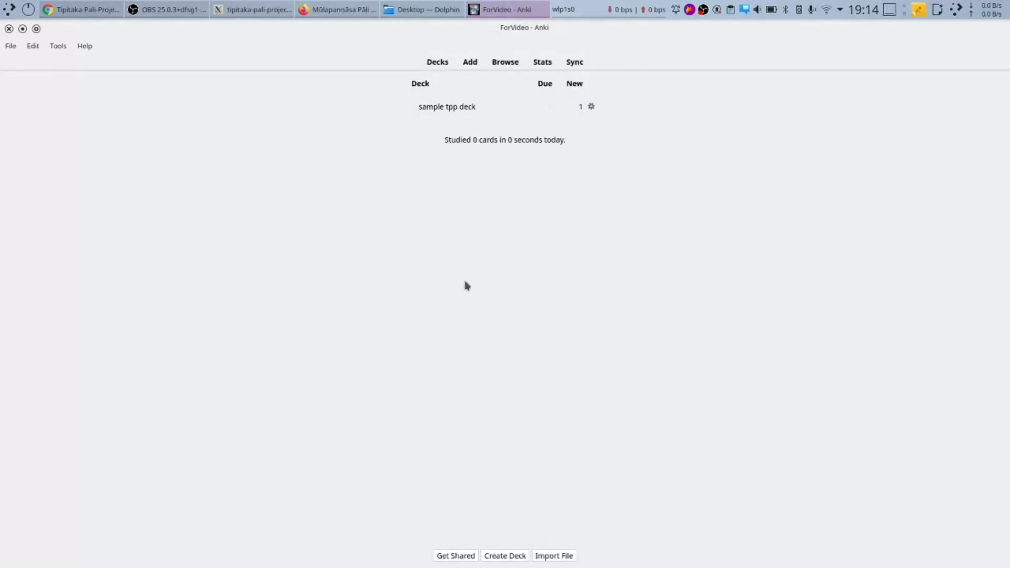
- Switch to Tipiṭaka Pāḷi Projector in Firefox and review the words collected in its Dictionary History
click(324, 7)
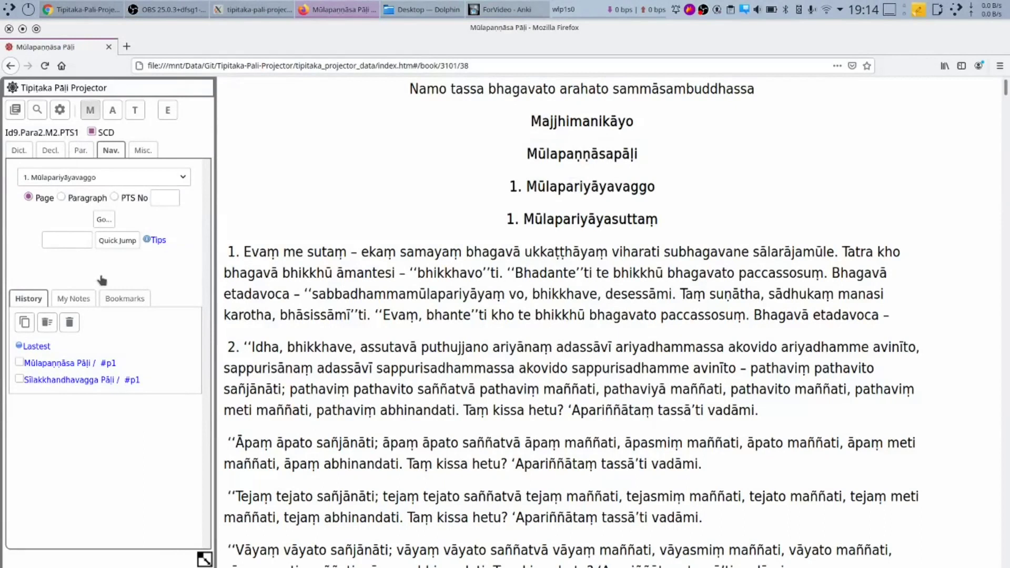
click(142, 150)
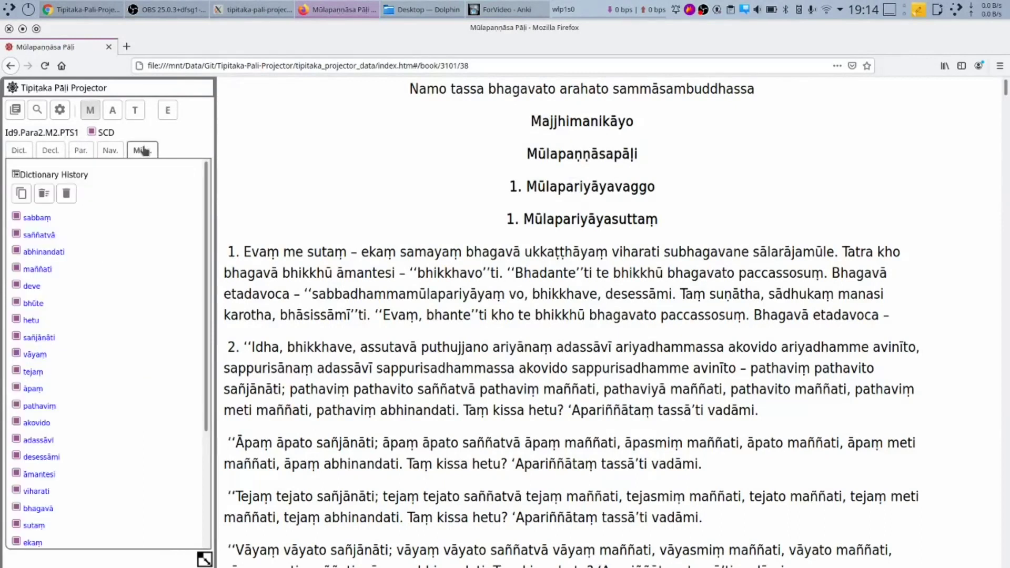
scroll(150, 267, down, 5)
scroll(150, 267, up, 5)
scroll(145, 196, down, 3)
scroll(146, 213, up, 3)
scroll(117, 284, down, 3)
scroll(118, 289, up, 3)
- Look up bhagavā, ukkaṭṭhāyaṃ and viharati from the sutta's first paragraph in the dictionary
click(507, 251)
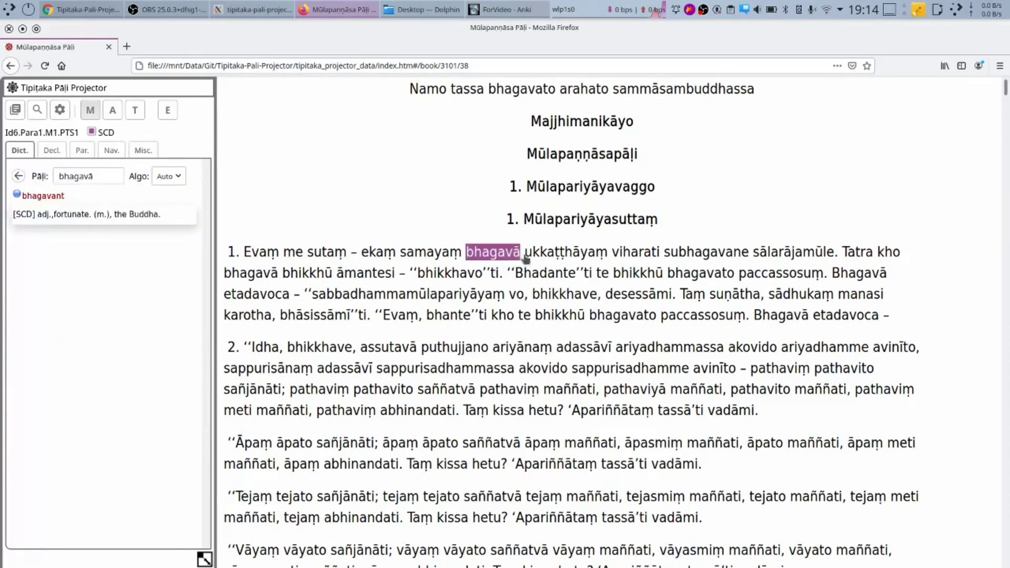
click(579, 253)
click(625, 252)
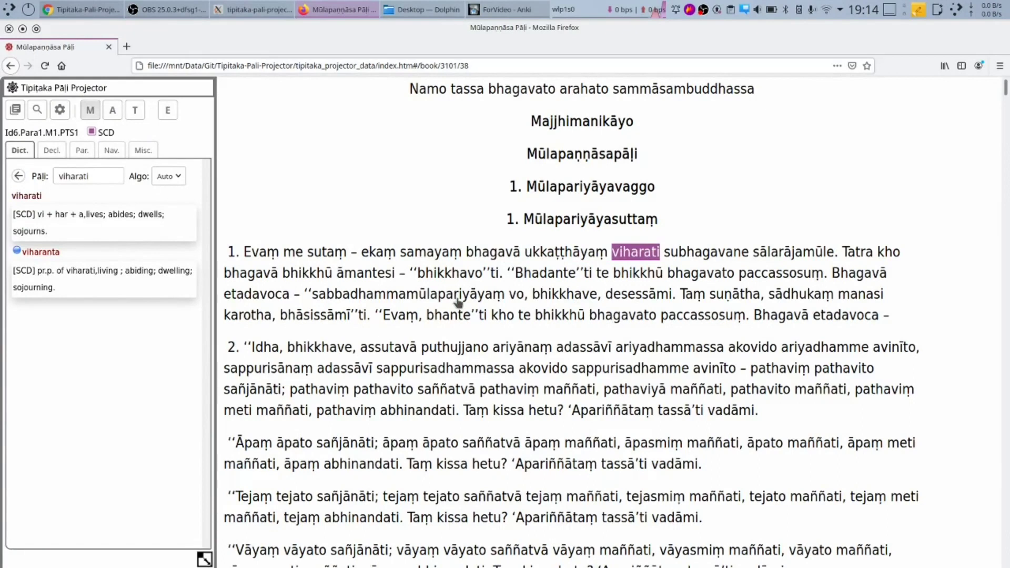
- Clear all the words from the Dictionary History
scroll(458, 303, down, 3)
scroll(457, 302, down, 1)
scroll(469, 295, up, 4)
click(143, 150)
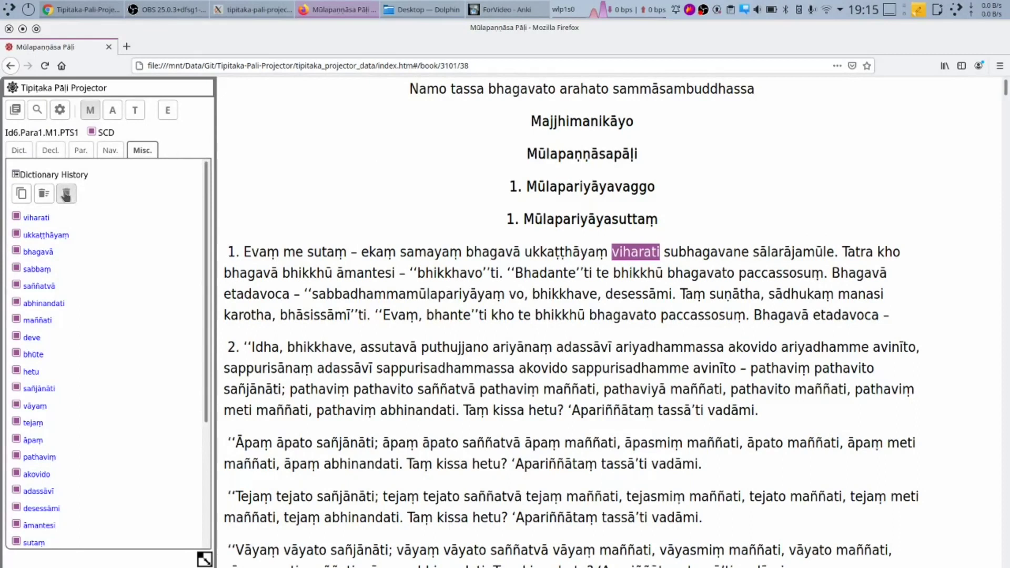
click(66, 194)
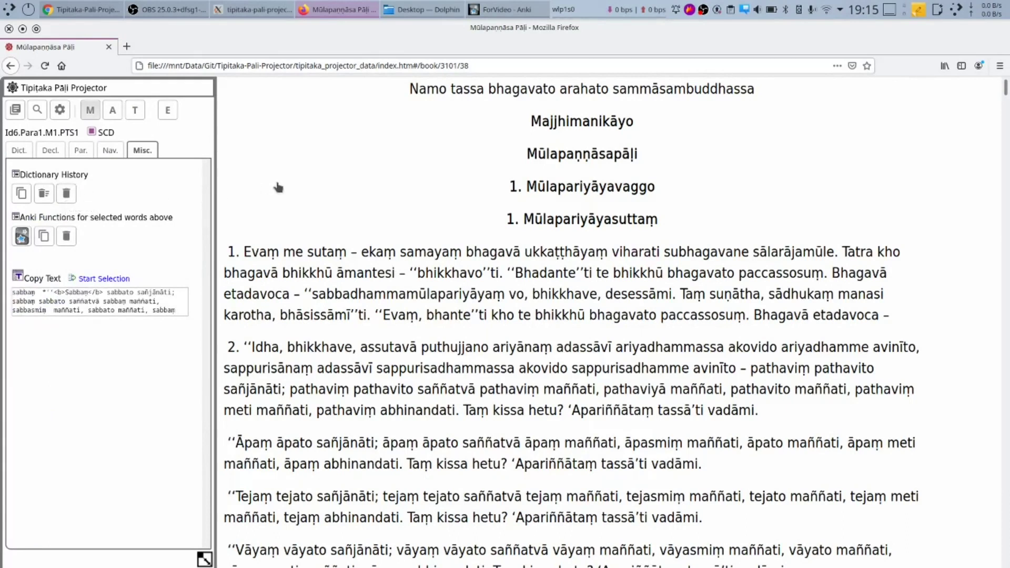
- Look up sutaṃ, evaṃ, samayaṃ, bhagavā, viharati, āmantesi, bhikkhū and paccassosuṃ in paragraph 1 to collect them in the dictionary history
click(334, 253)
click(262, 253)
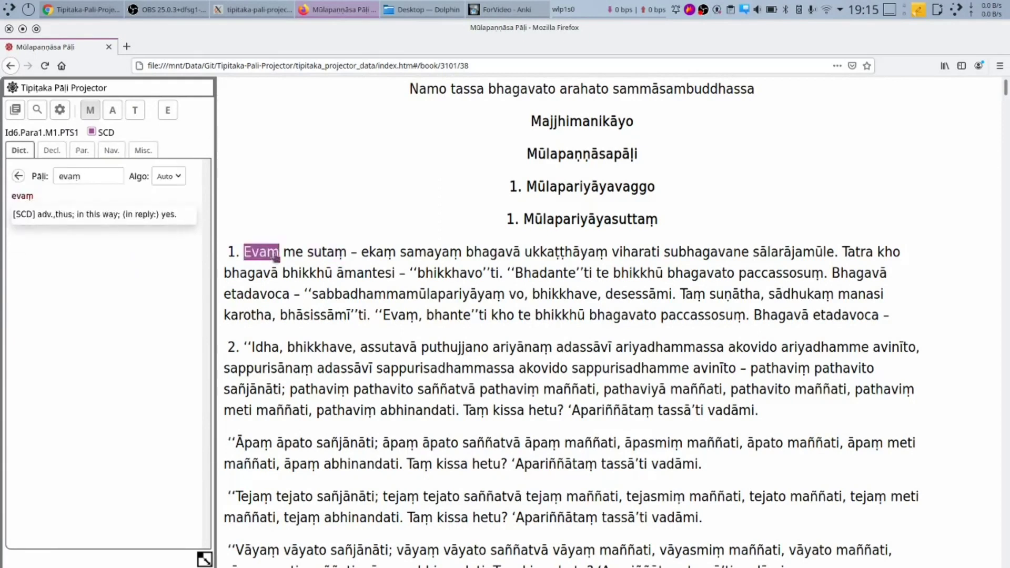
click(429, 254)
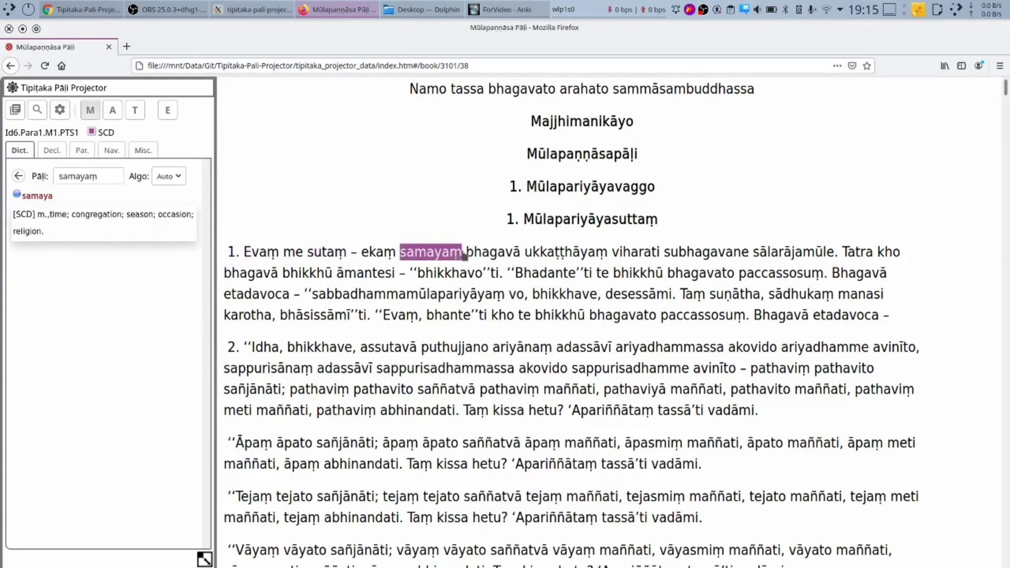
click(494, 256)
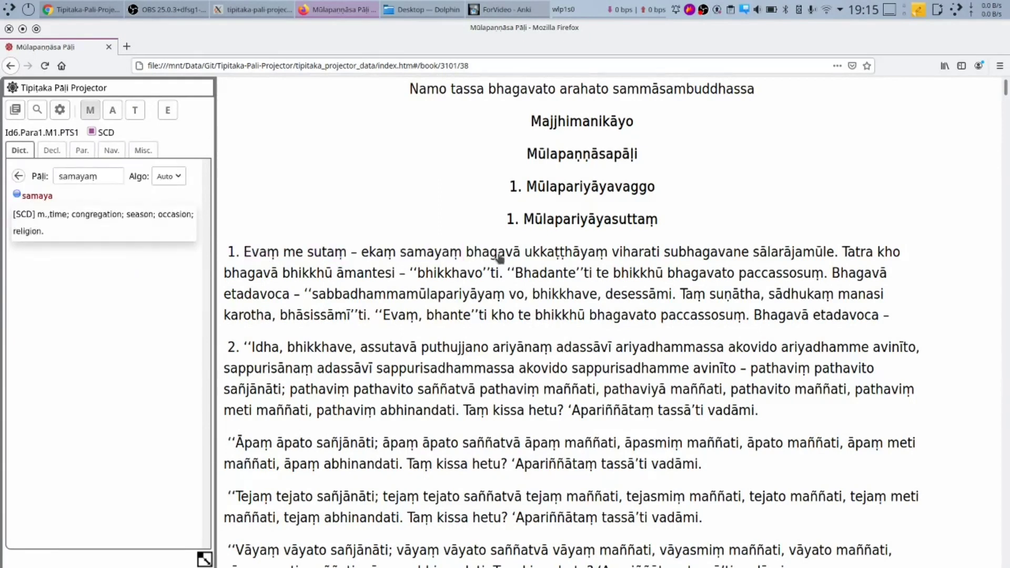
click(623, 254)
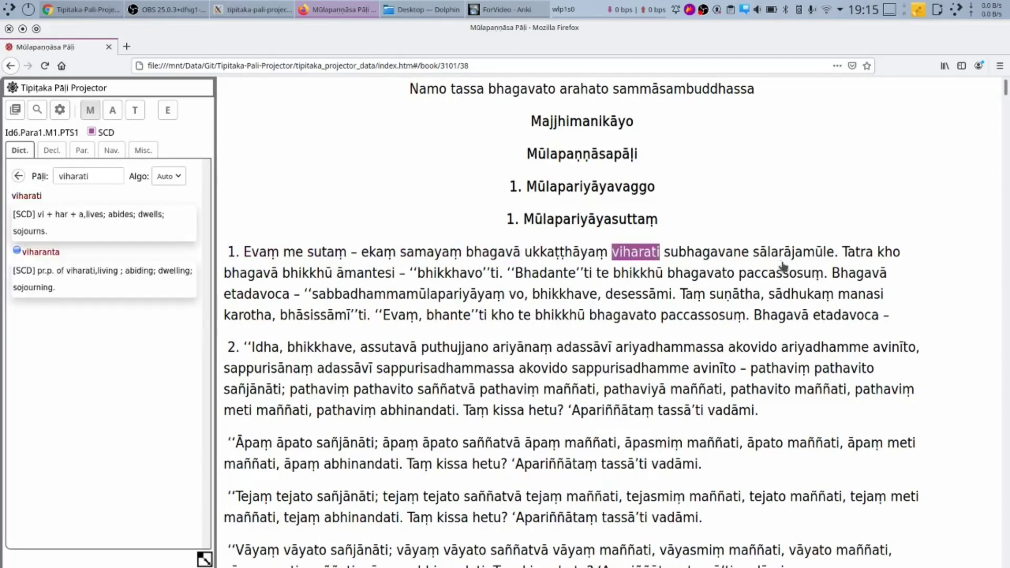
click(369, 274)
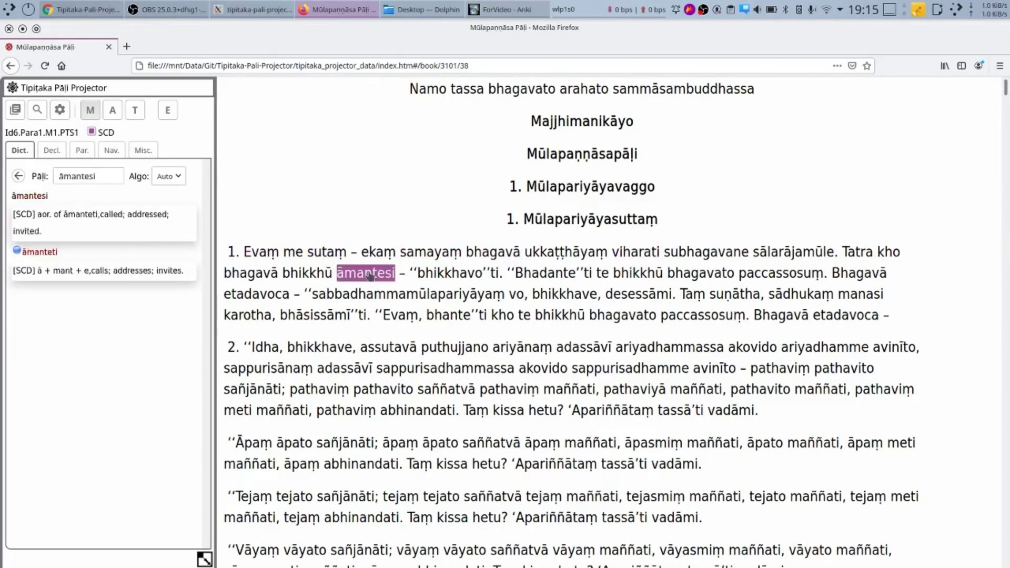
click(310, 278)
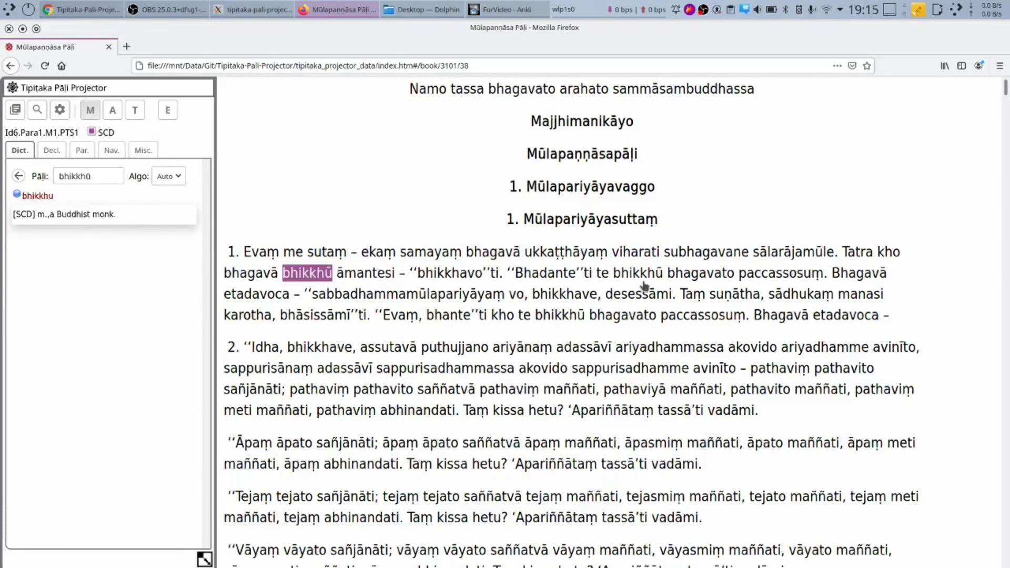
click(767, 277)
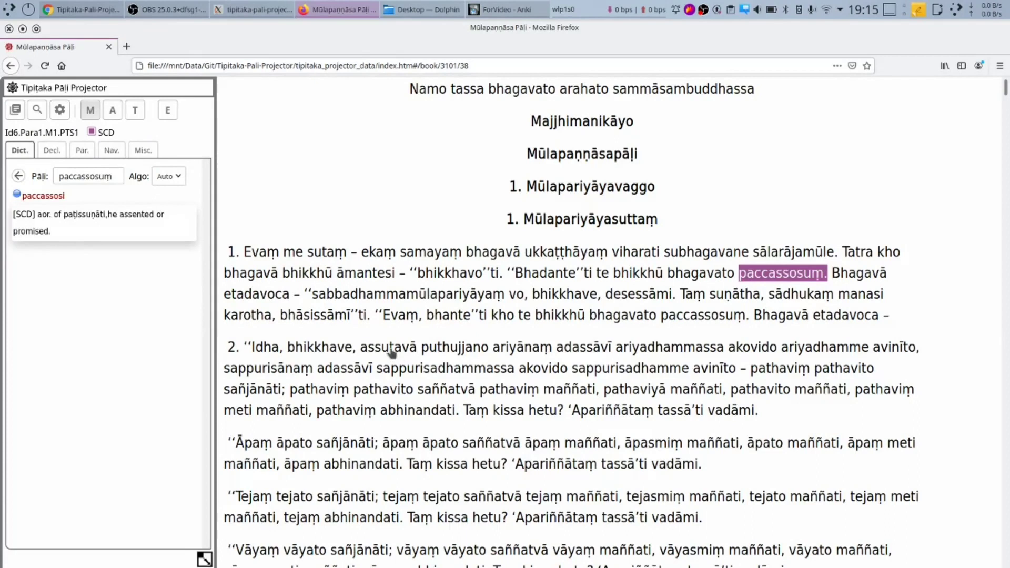
- Look up puthujjano, assutavā, adassāvī and akovido in the first lines of paragraph 2
click(430, 347)
click(395, 349)
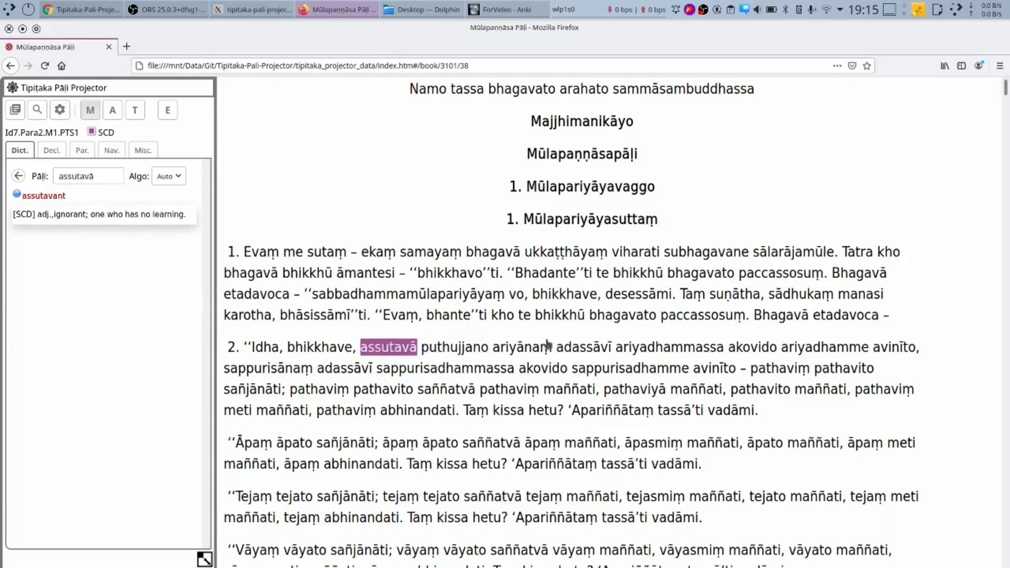
click(578, 348)
click(744, 352)
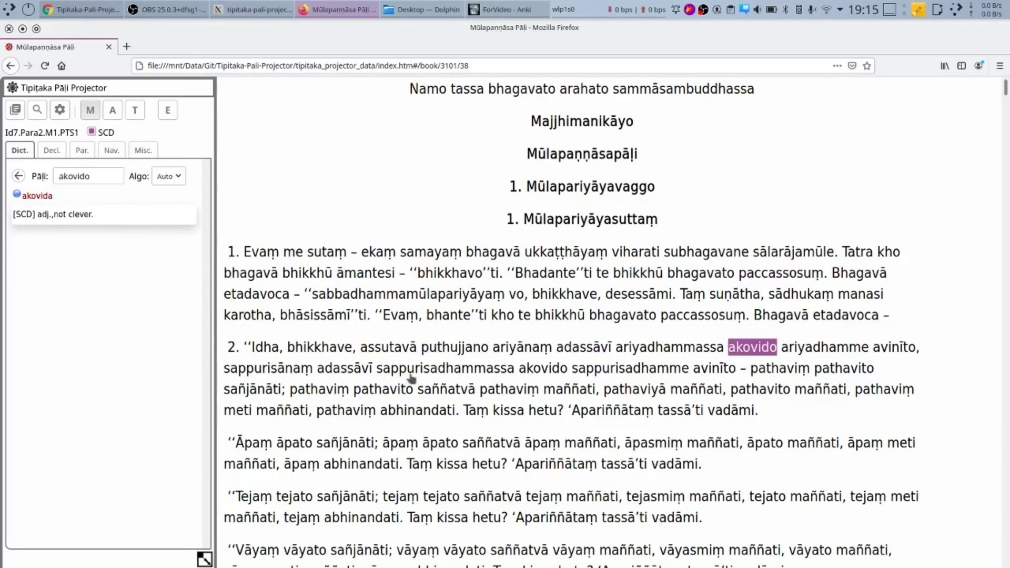
- Look up hetu, pathaviṃ, āpaṃ, vāyaṃ and one word of the tejaṃ passage in the rest of paragraph 2
scroll(430, 379, down, 5)
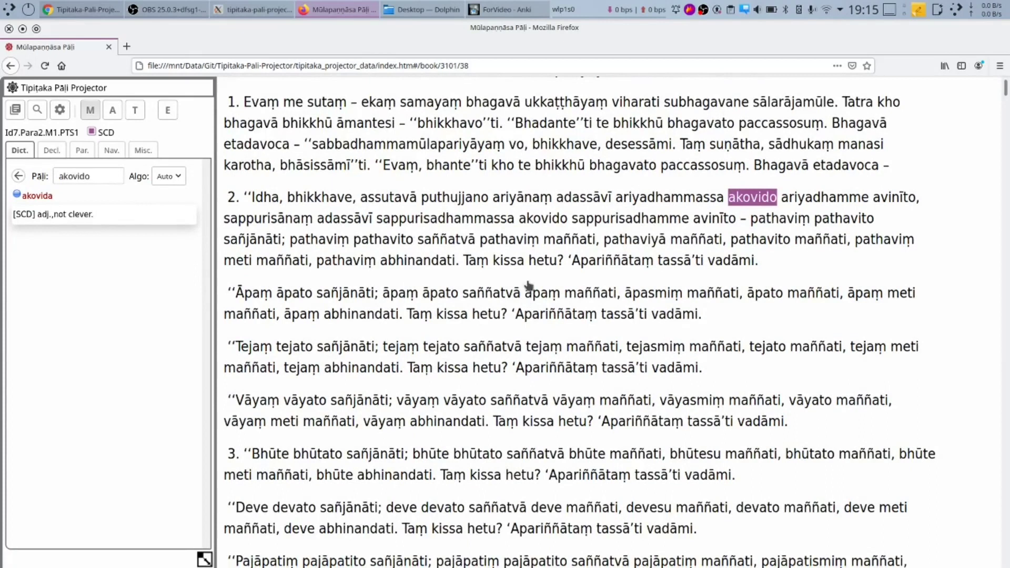
click(533, 266)
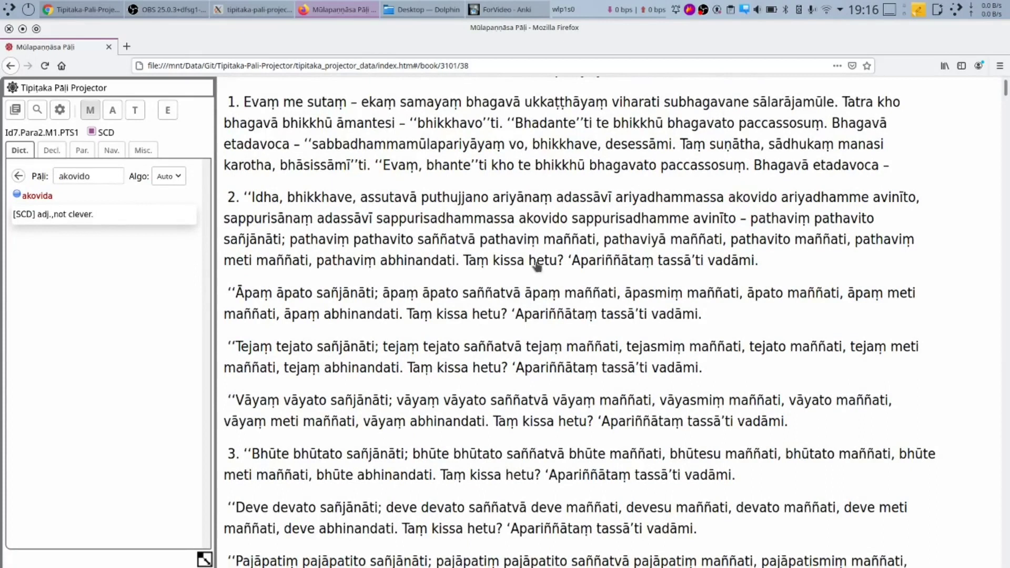
click(507, 243)
click(406, 298)
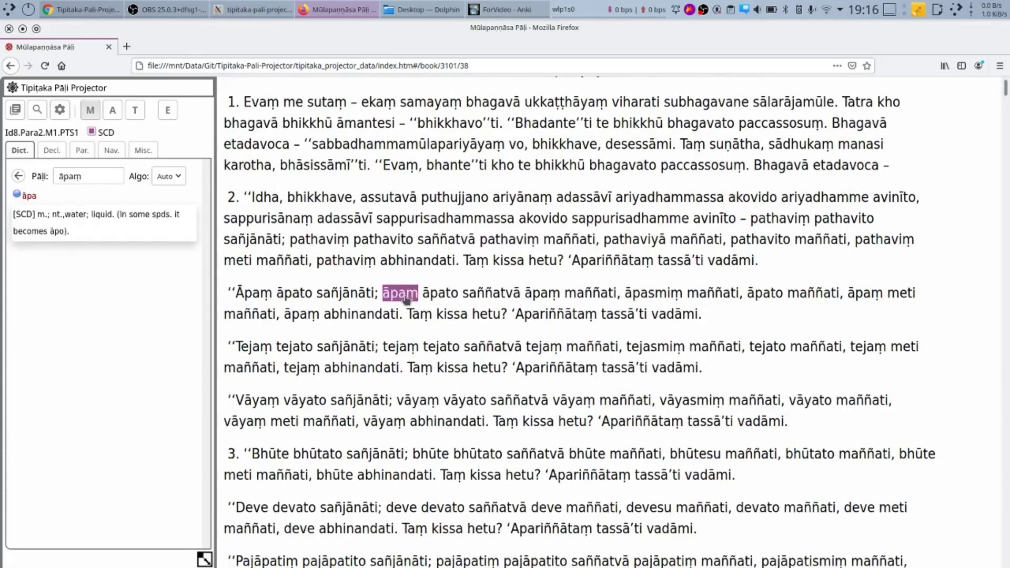
click(428, 348)
click(424, 404)
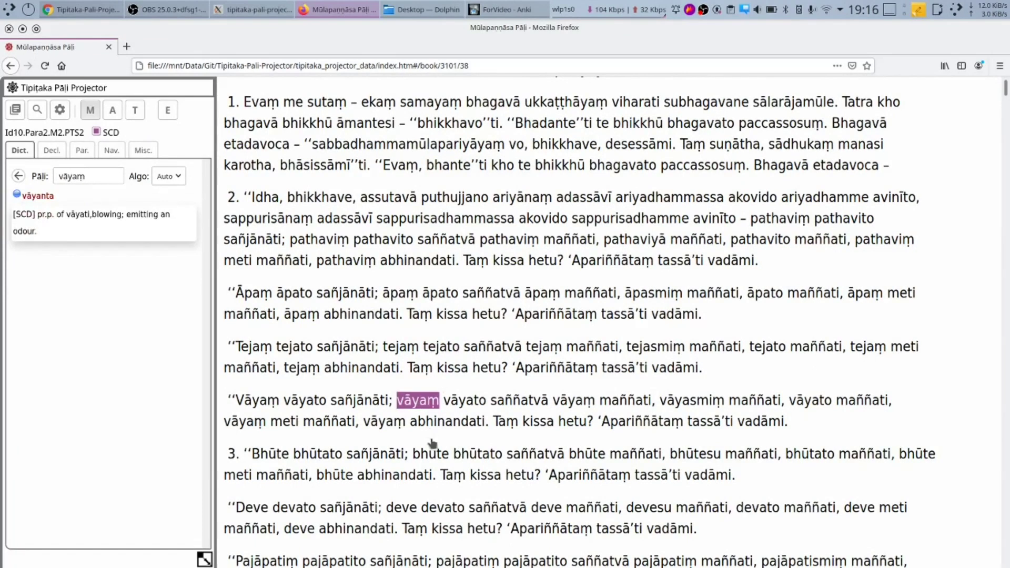
- Look up bhūte and deve in paragraph 3 and maññati in the pajāpatiṃ passage to collect them in the dictionary history
click(432, 457)
scroll(507, 428, down, 3)
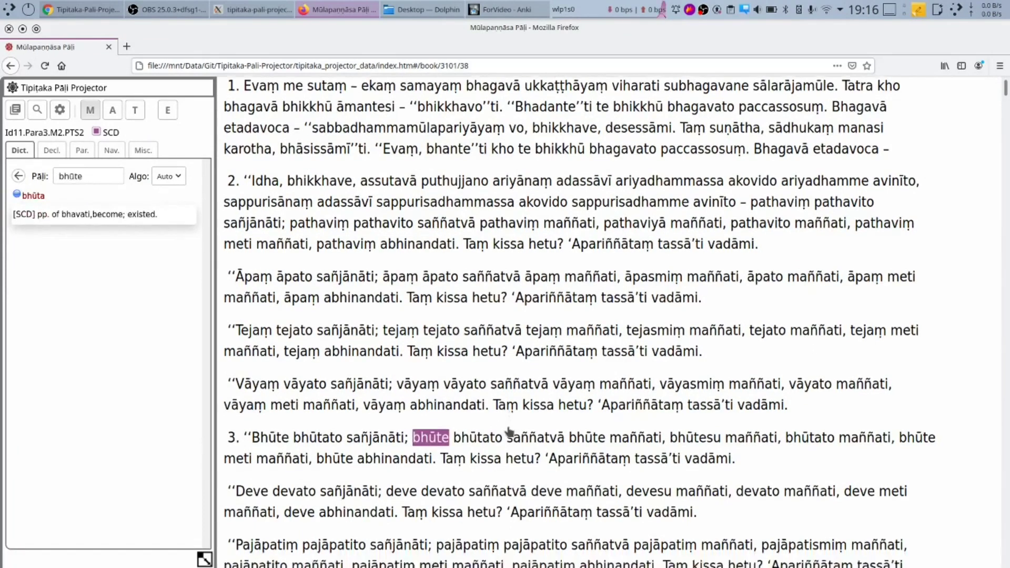
scroll(508, 430, down, 1)
click(401, 328)
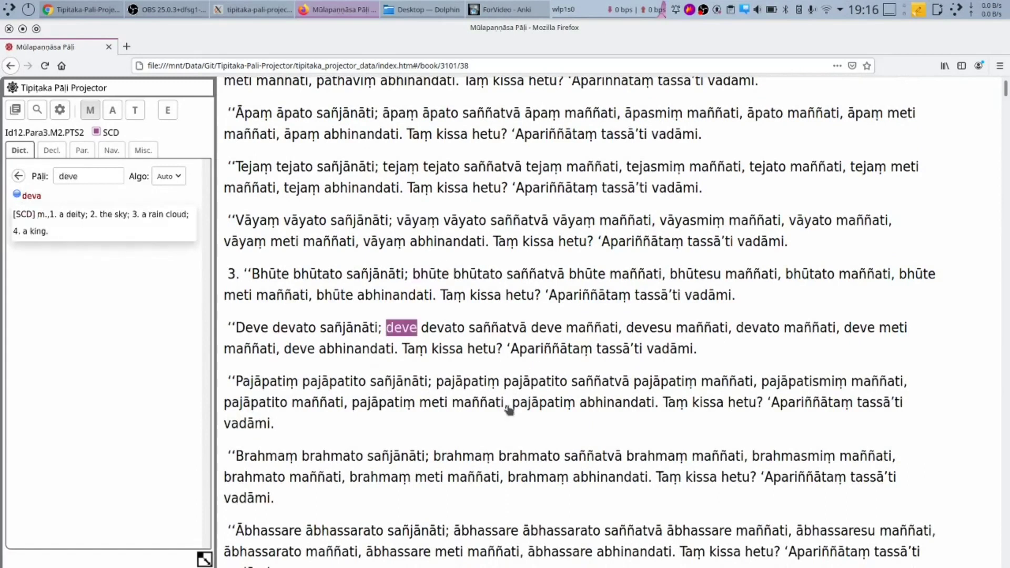
scroll(506, 410, down, 2)
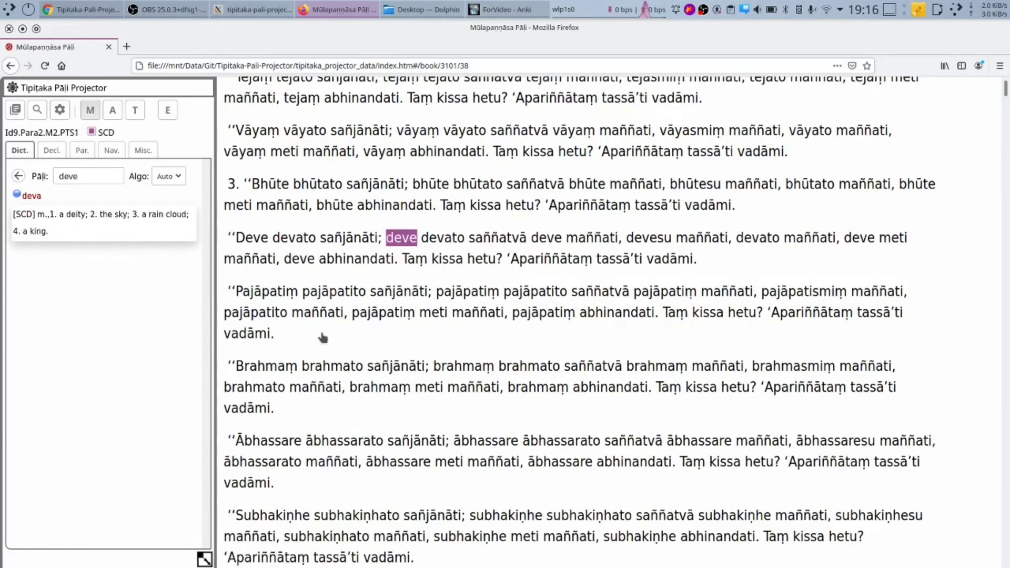
scroll(382, 359, down, 10)
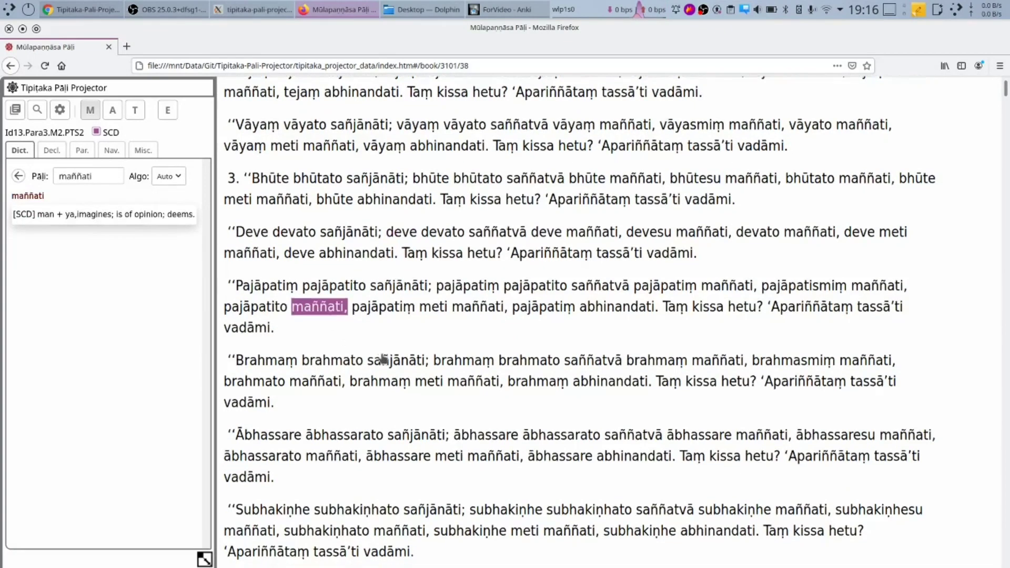
- Look up sabbaṃ, saññatvā and nibbānaṃ in the last passages of paragraph 6
scroll(382, 359, down, 9)
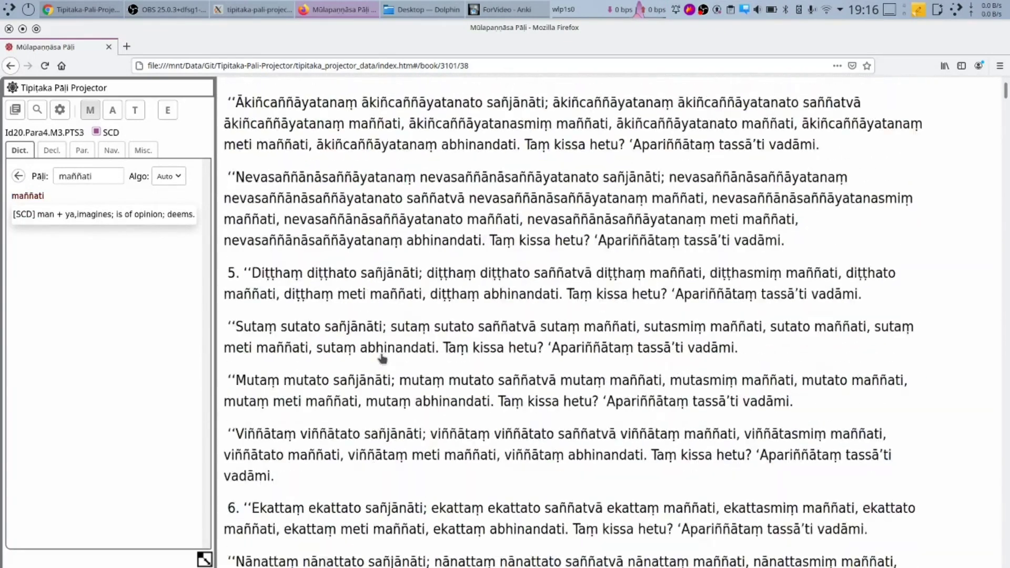
scroll(382, 359, down, 3)
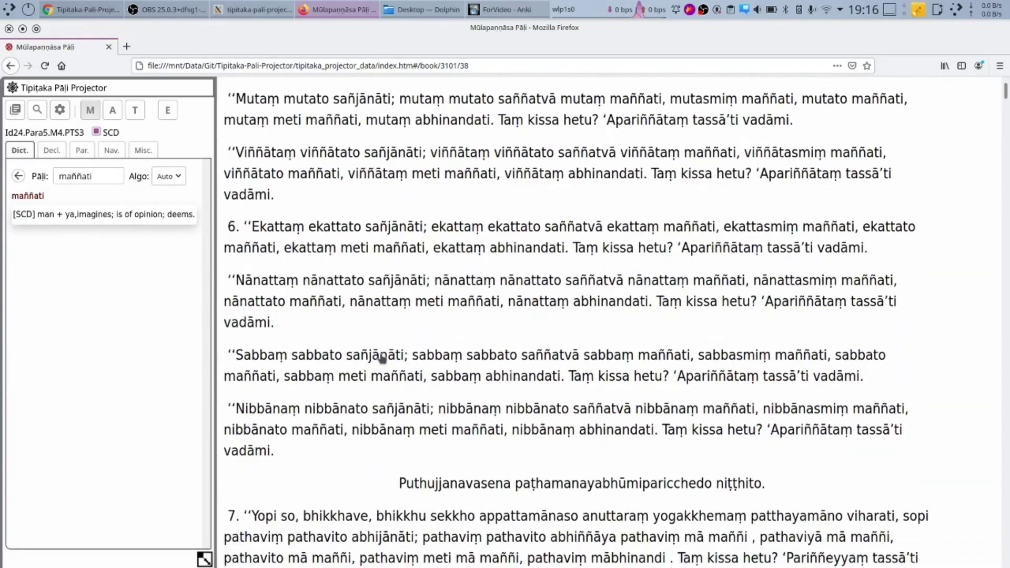
click(429, 359)
click(537, 358)
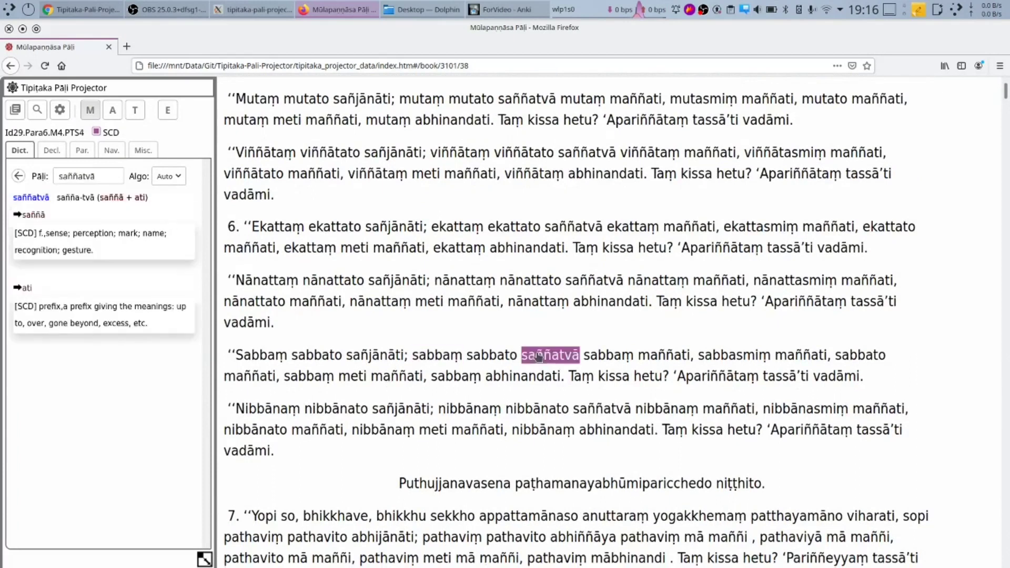
click(383, 429)
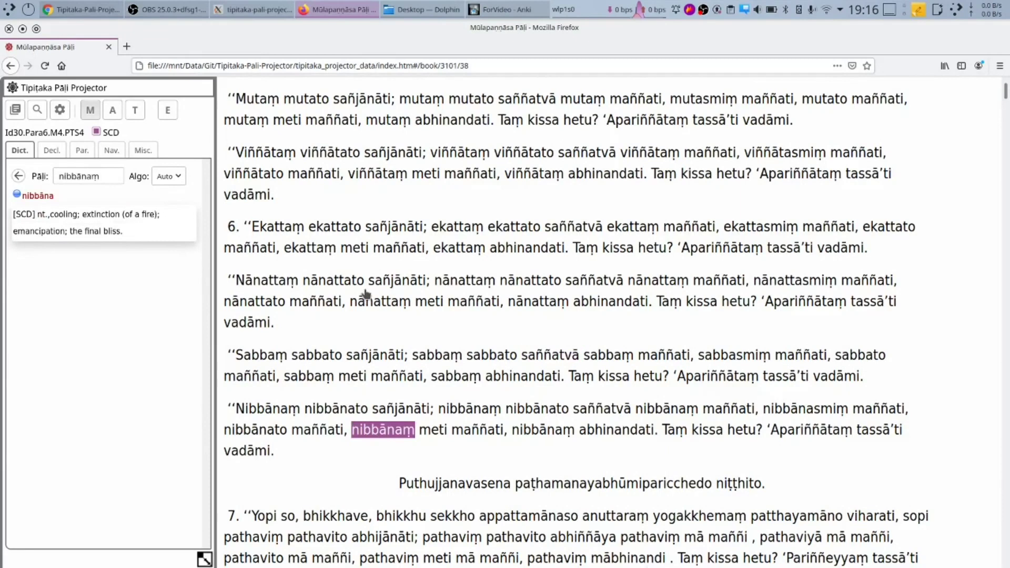
- Review the words collected in the Dictionary History, generate the Anki import file for the selected words and save it to the Desktop
click(143, 152)
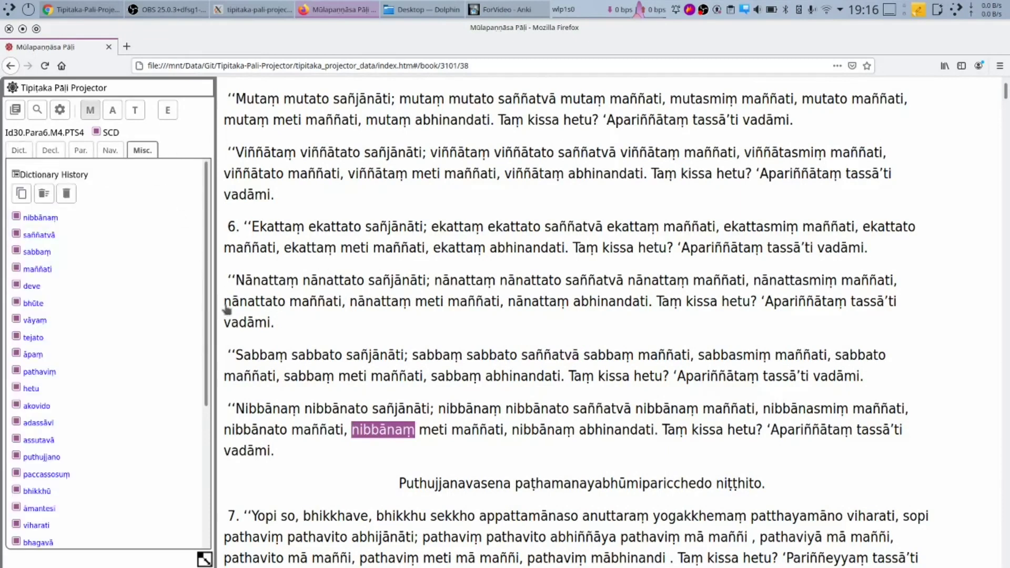
scroll(164, 295, down, 2)
scroll(164, 296, down, 3)
scroll(164, 295, up, 6)
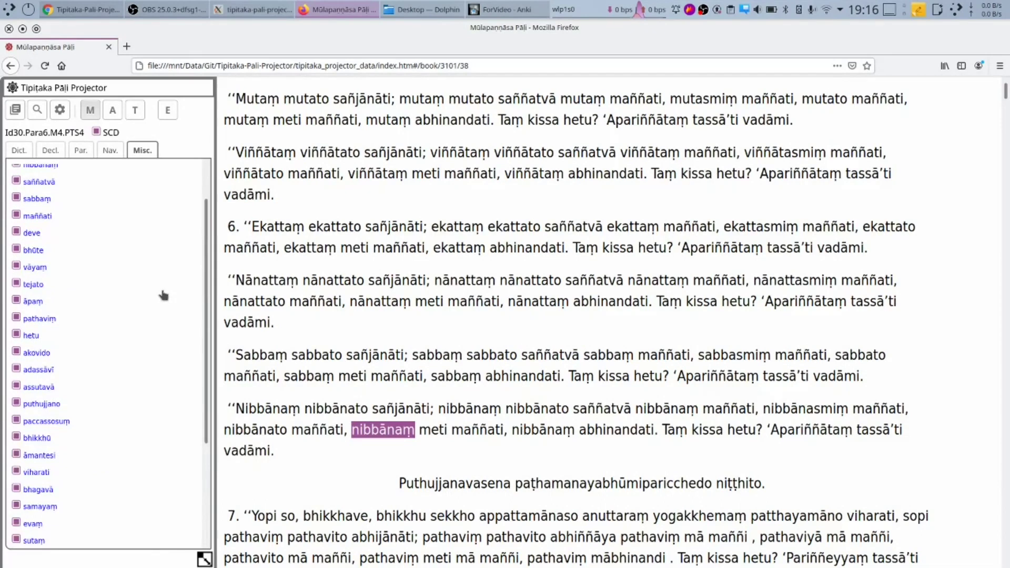
scroll(164, 296, down, 1)
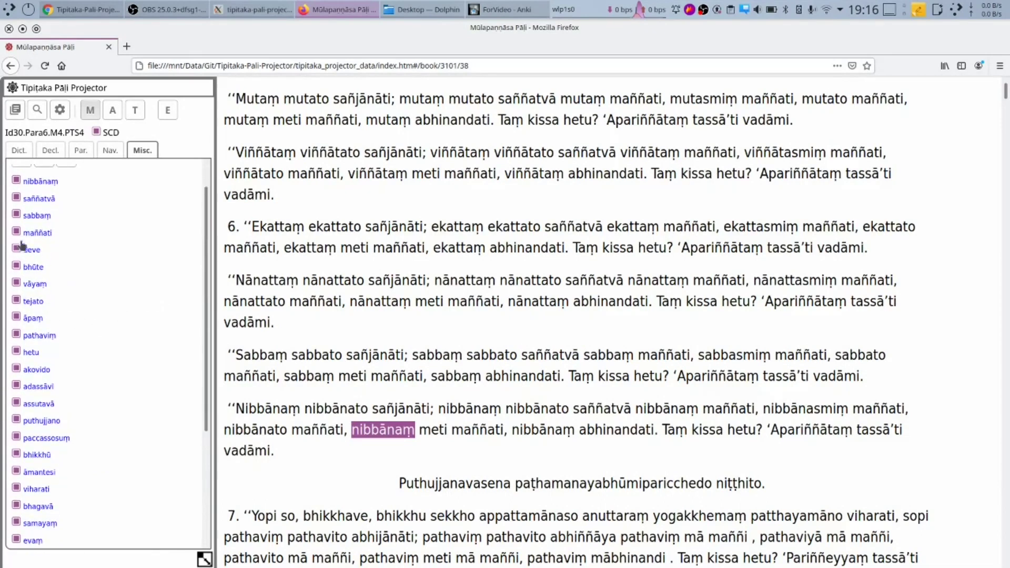
scroll(71, 288, down, 2)
scroll(83, 468, down, 2)
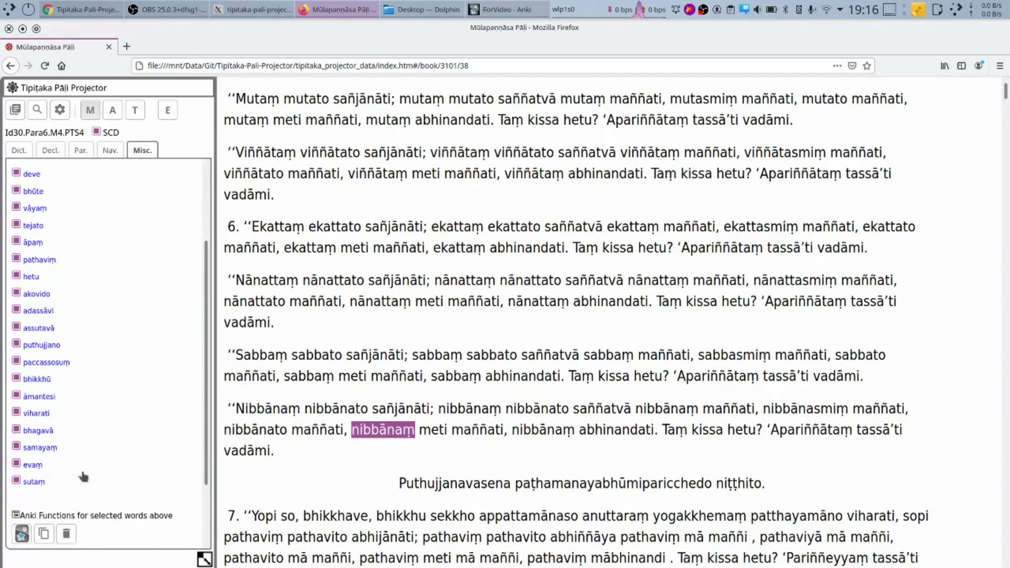
click(22, 465)
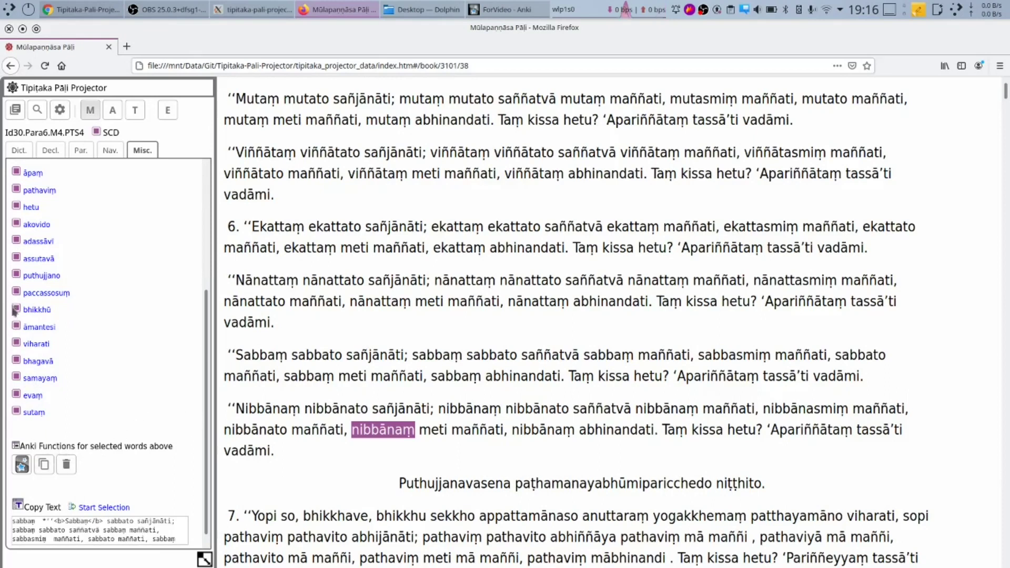
click(765, 533)
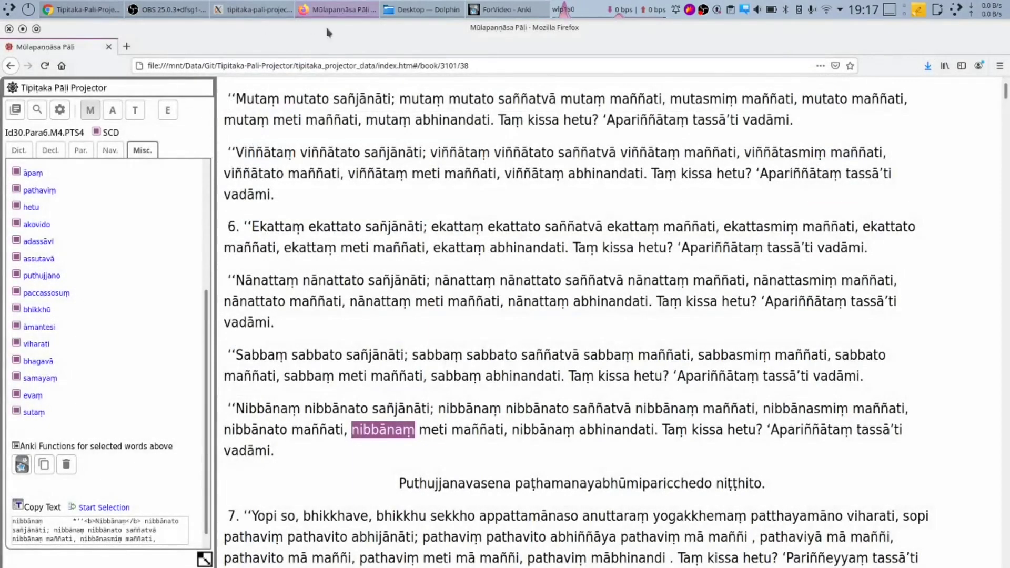
- Switch to Anki and open AnkiImportFromTPP.tsv from the Desktop for import
click(505, 10)
click(10, 45)
click(26, 85)
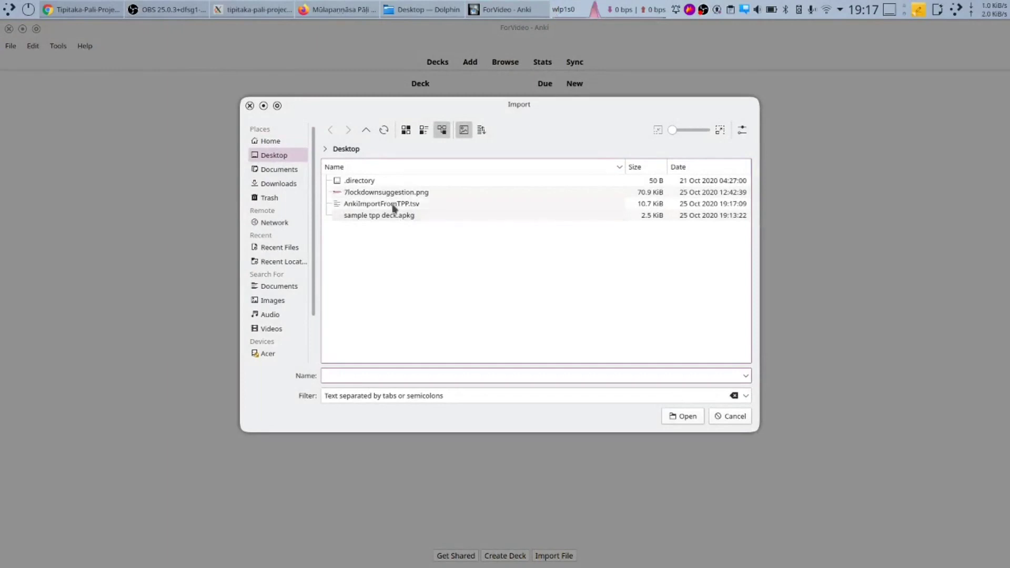
click(393, 205)
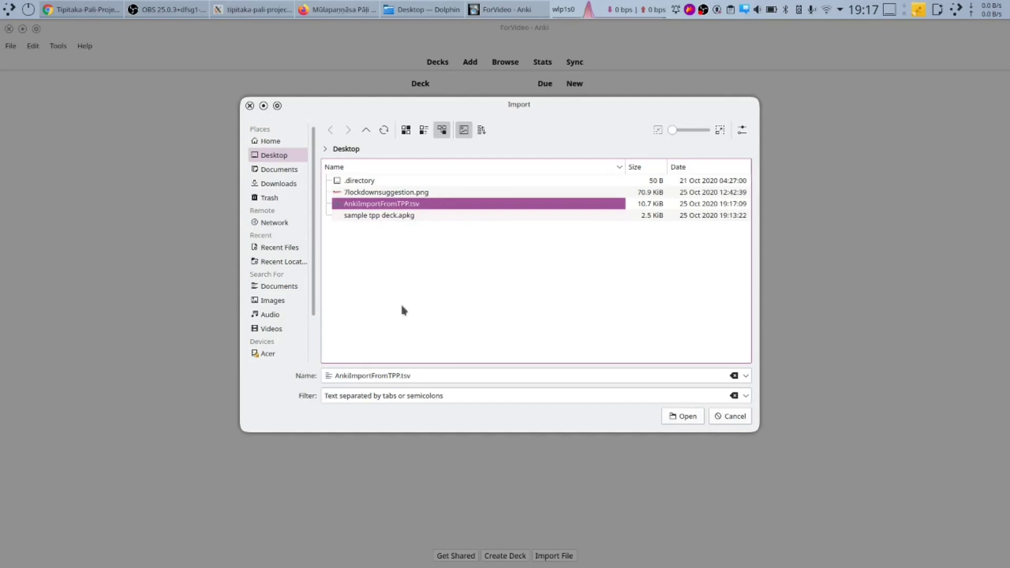
click(691, 416)
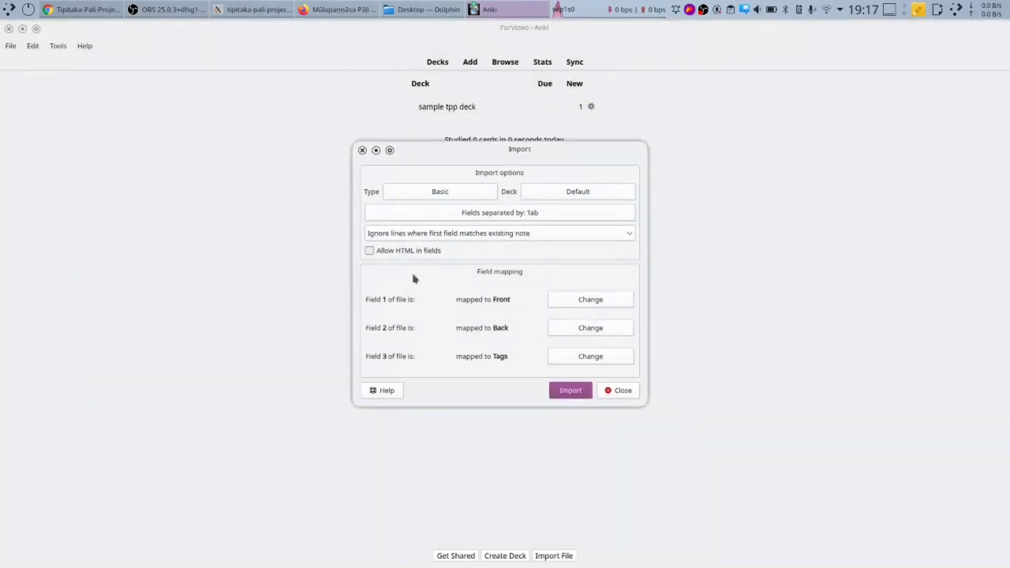
- Set the import's note type to TPP-ANKI and its target deck to sample tpp deck
click(417, 193)
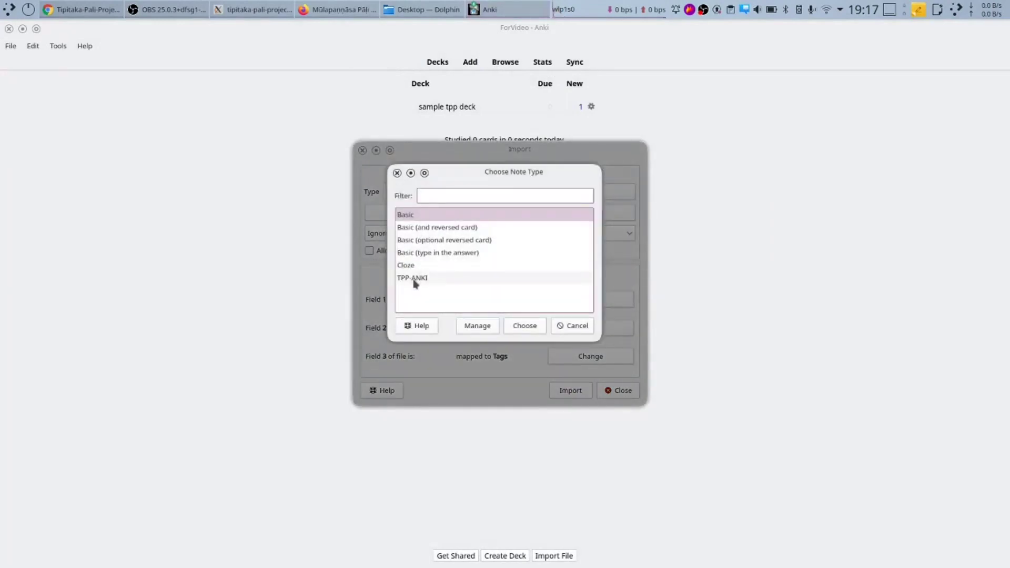
click(417, 279)
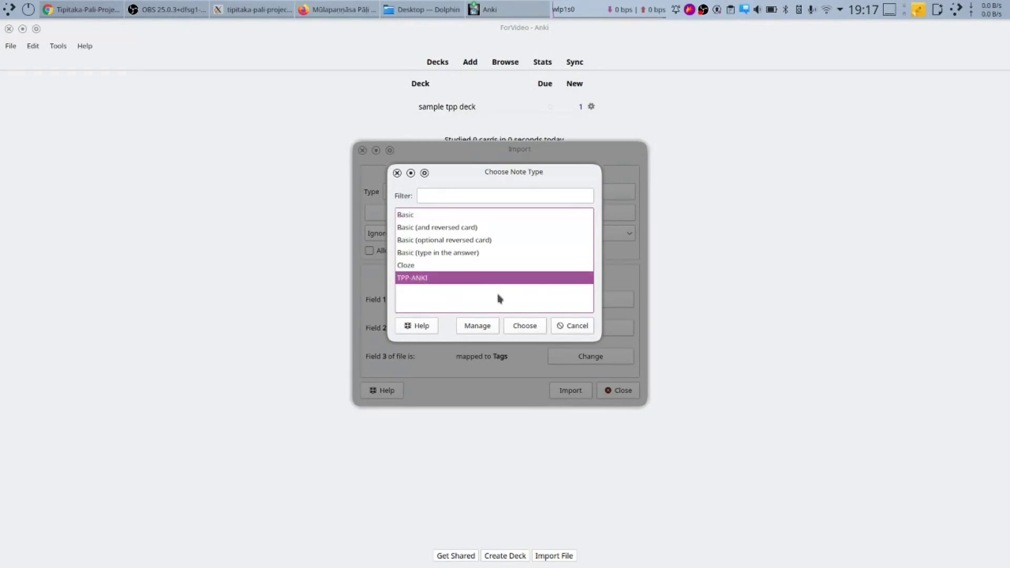
click(515, 330)
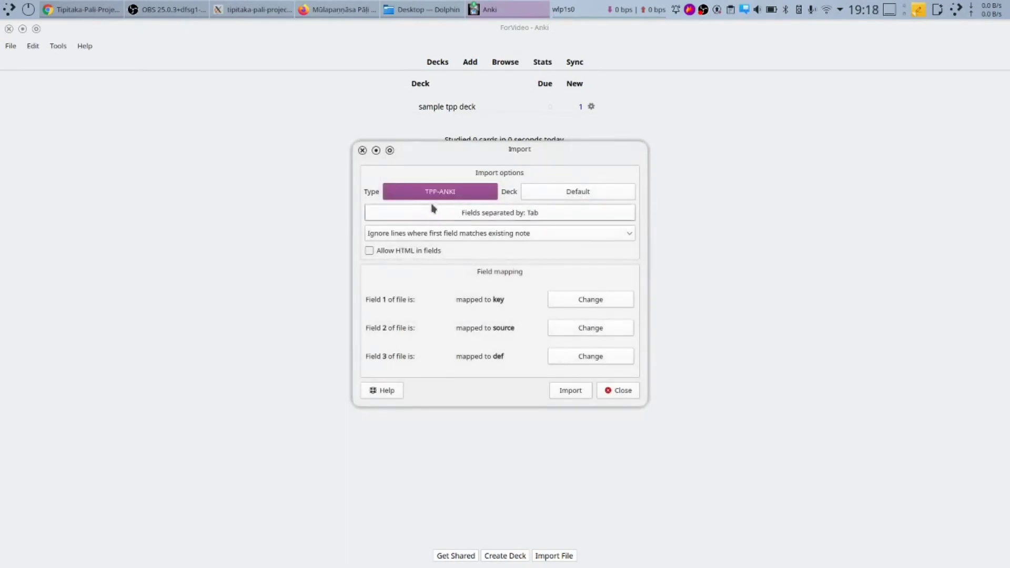
click(574, 195)
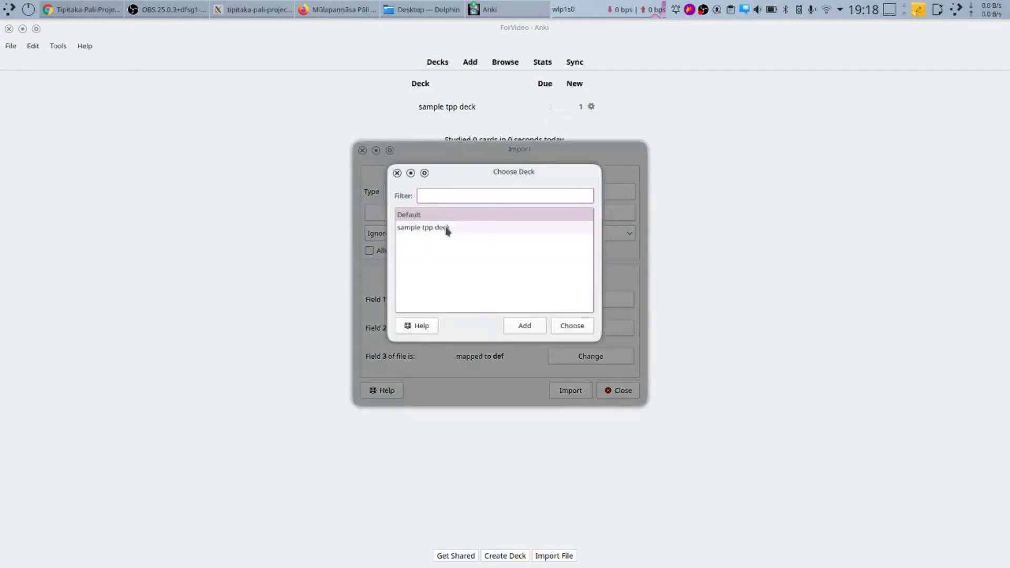
click(448, 229)
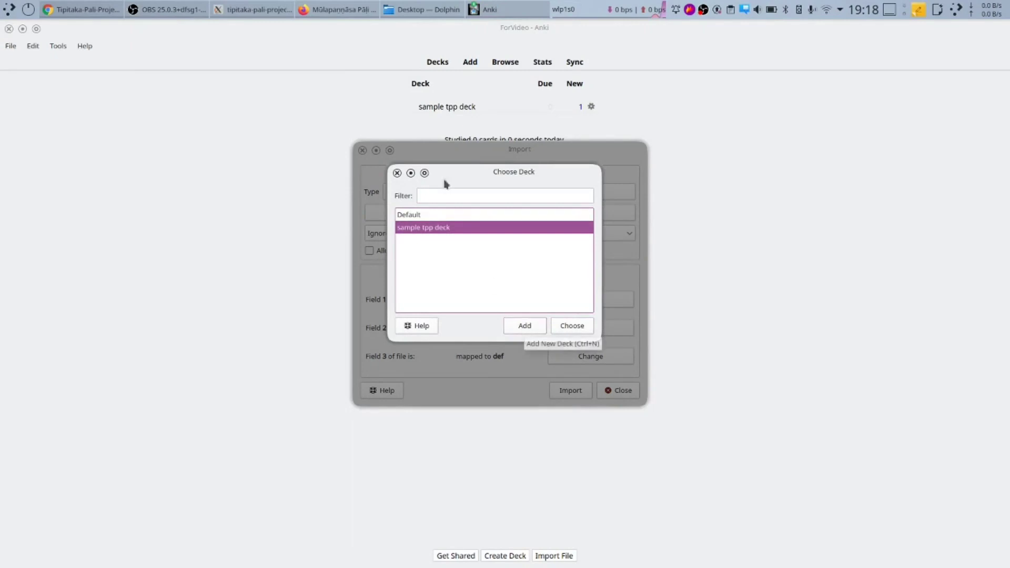
click(574, 327)
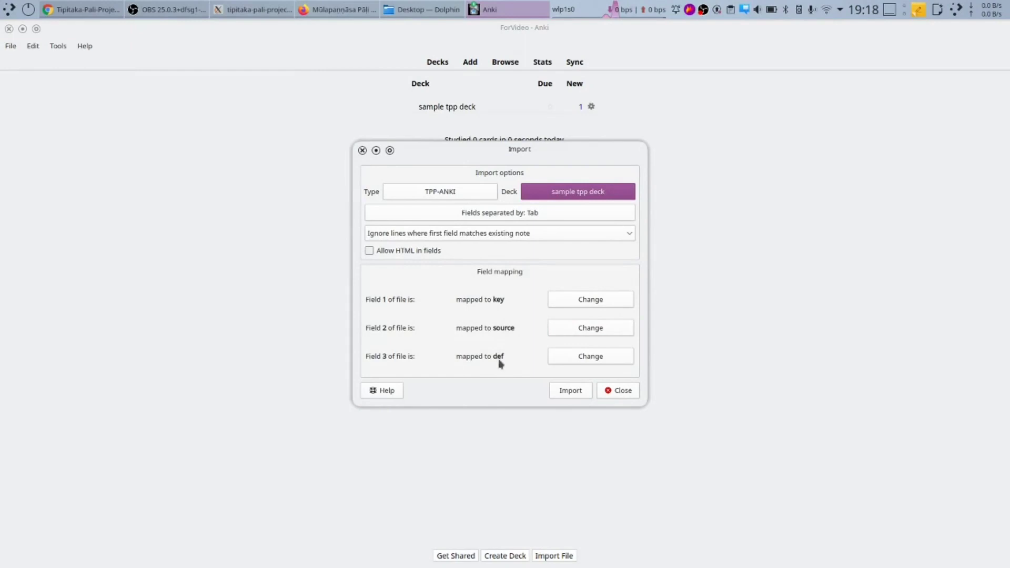
- Allow HTML in fields, import the notes and dismiss the import summary
click(373, 251)
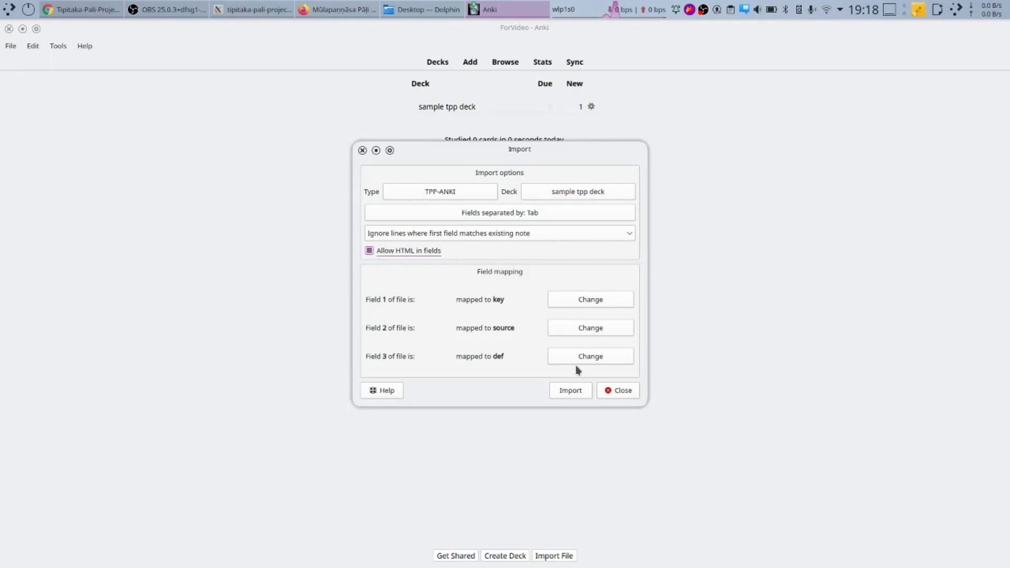
click(563, 392)
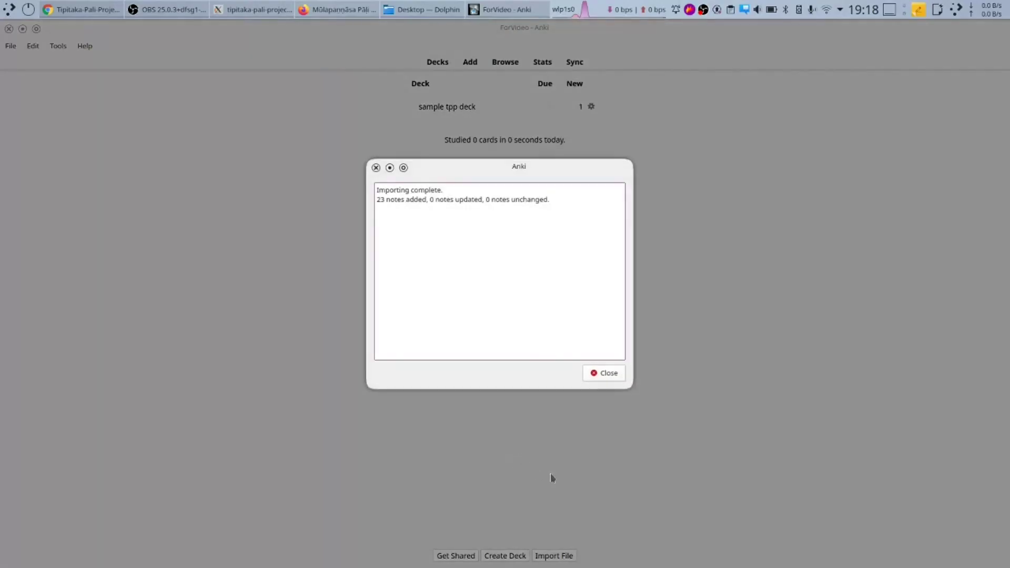
click(614, 374)
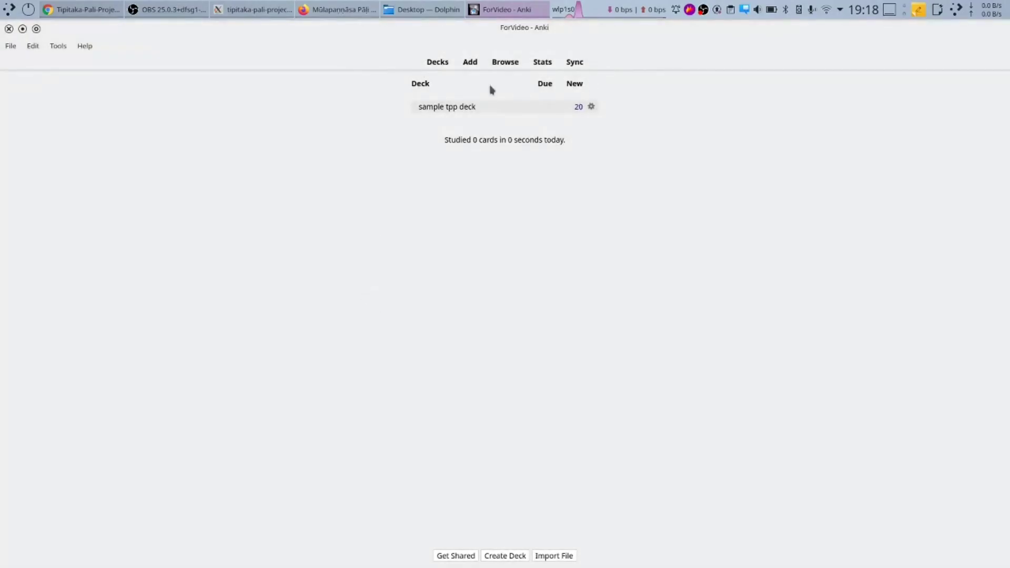
- List the current deck's cards in the card browser and open a preview of the selected card
drag(209, 301, 315, 154)
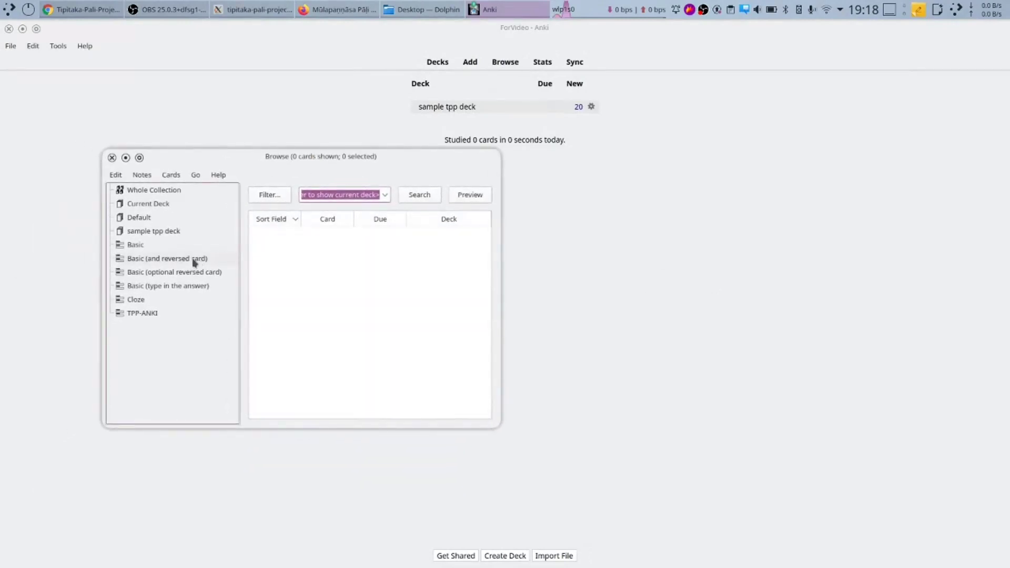
click(131, 207)
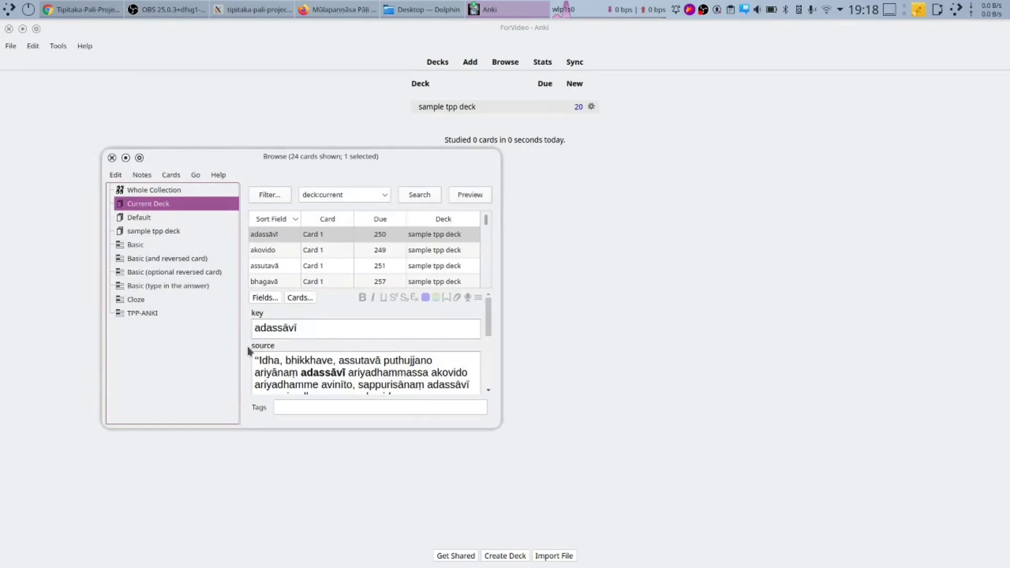
click(473, 199)
- Step forward through the imported cards in the preview as far as the pathaviṃ card, examining each word's source sentence and definition
click(588, 405)
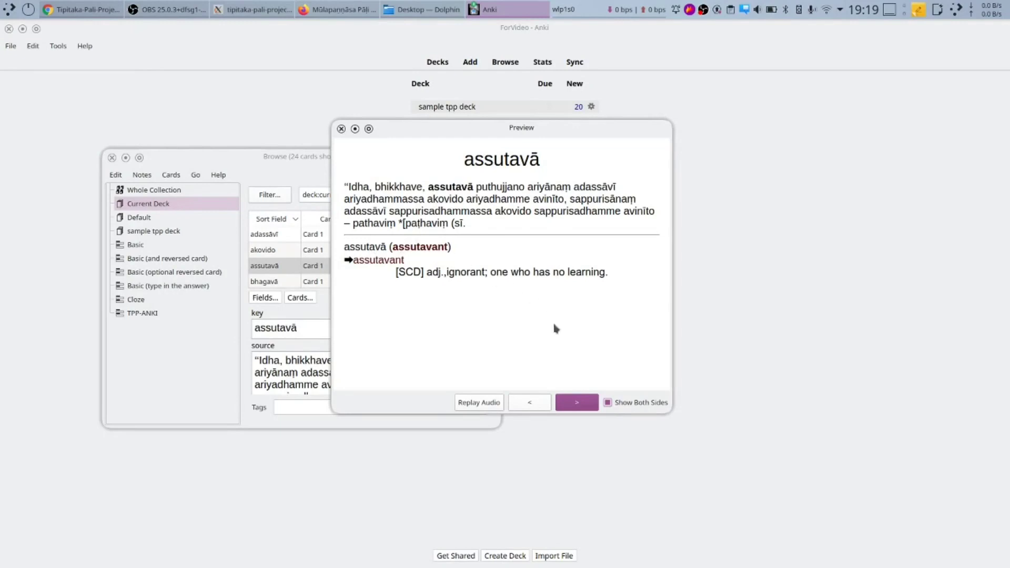
click(586, 404)
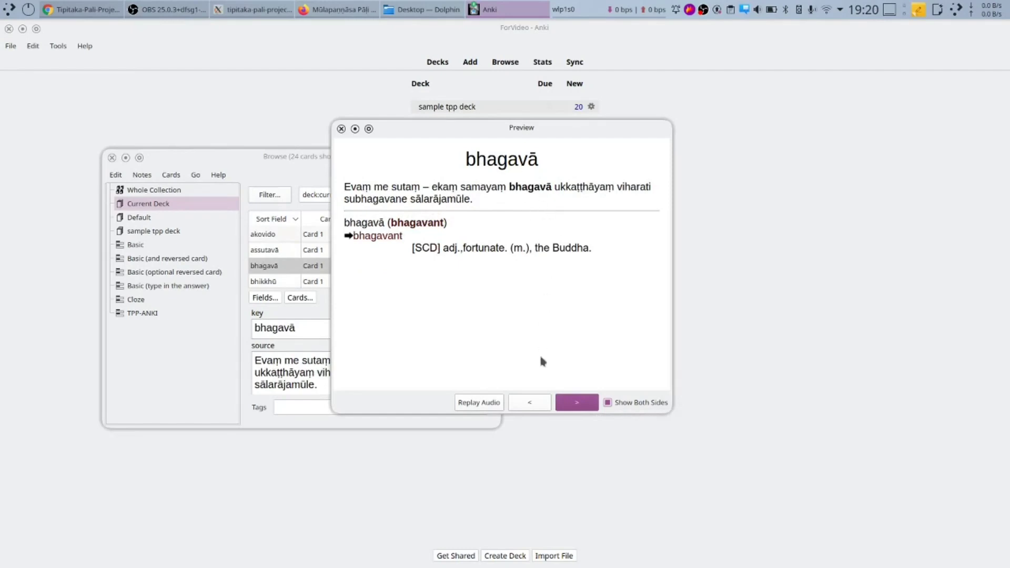
click(577, 400)
click(579, 401)
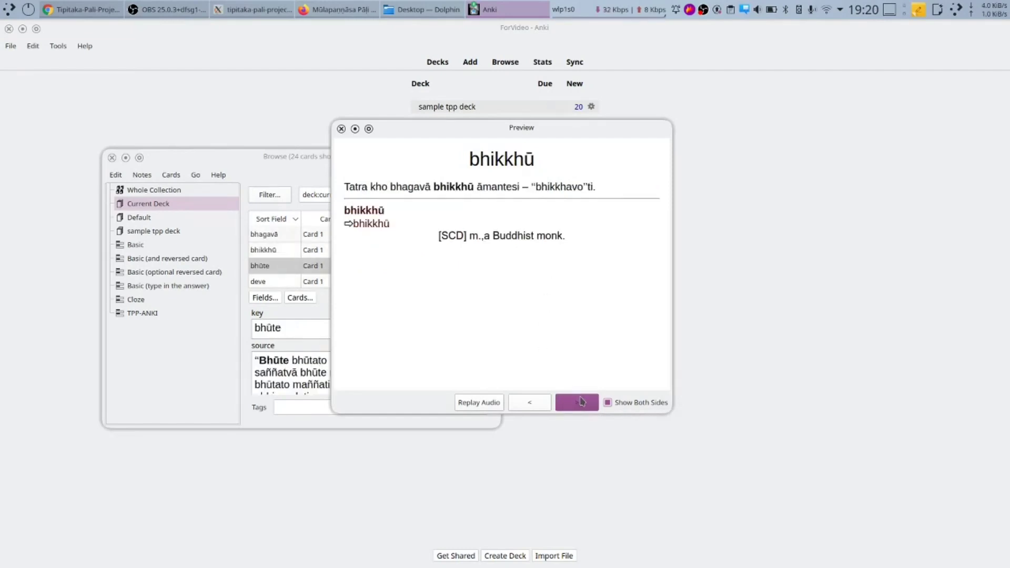
click(581, 402)
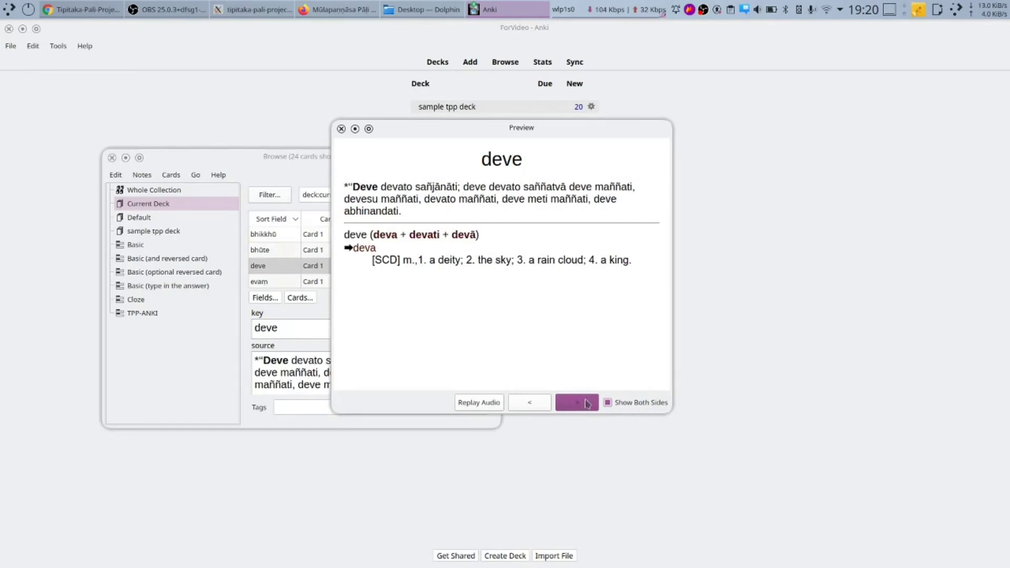
click(585, 403)
click(586, 403)
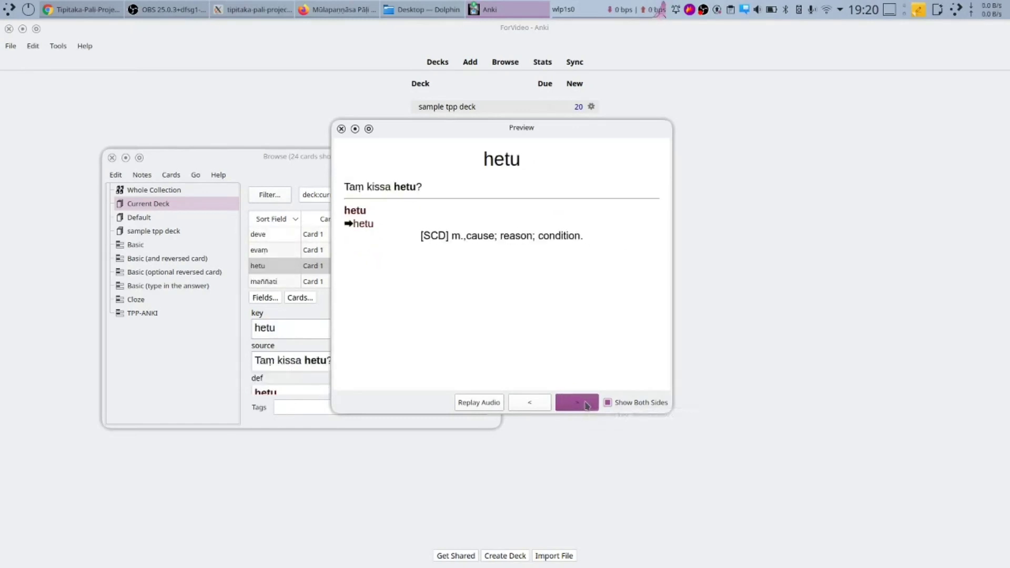
click(585, 403)
click(586, 403)
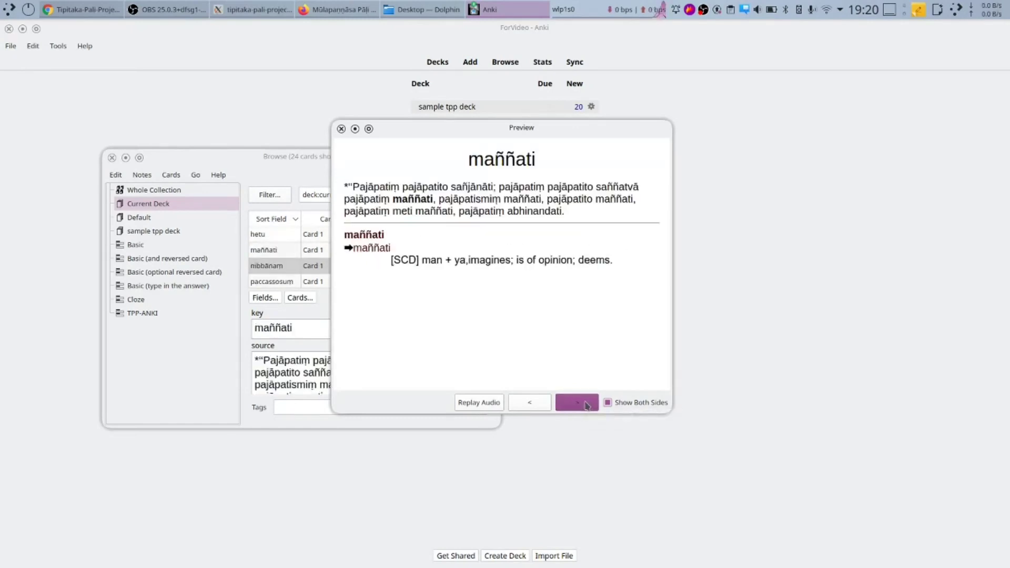
click(585, 403)
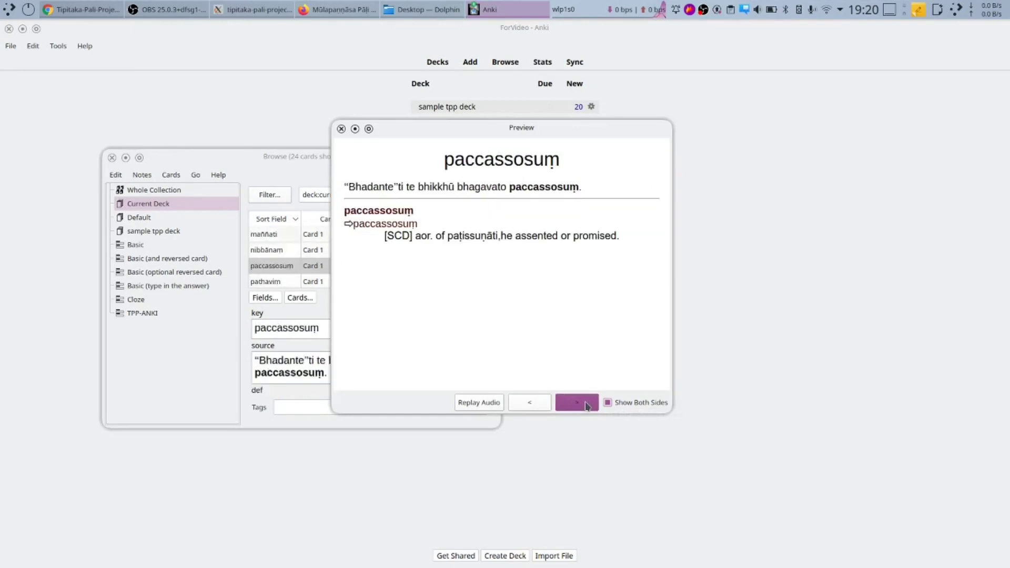
click(586, 403)
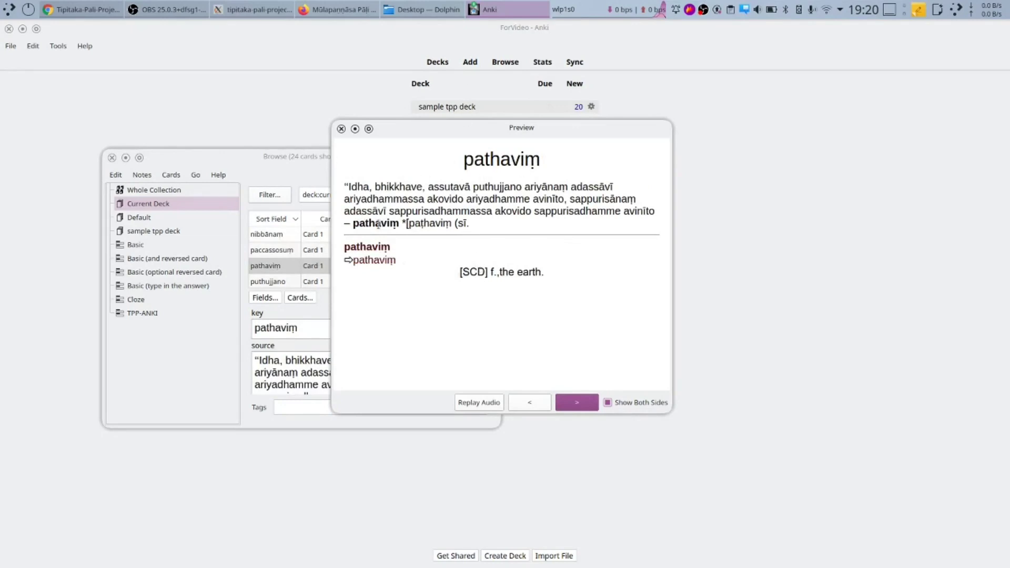
- Hide and show the answer side of the pathaviṃ card, and close the preview and the card browser
click(607, 404)
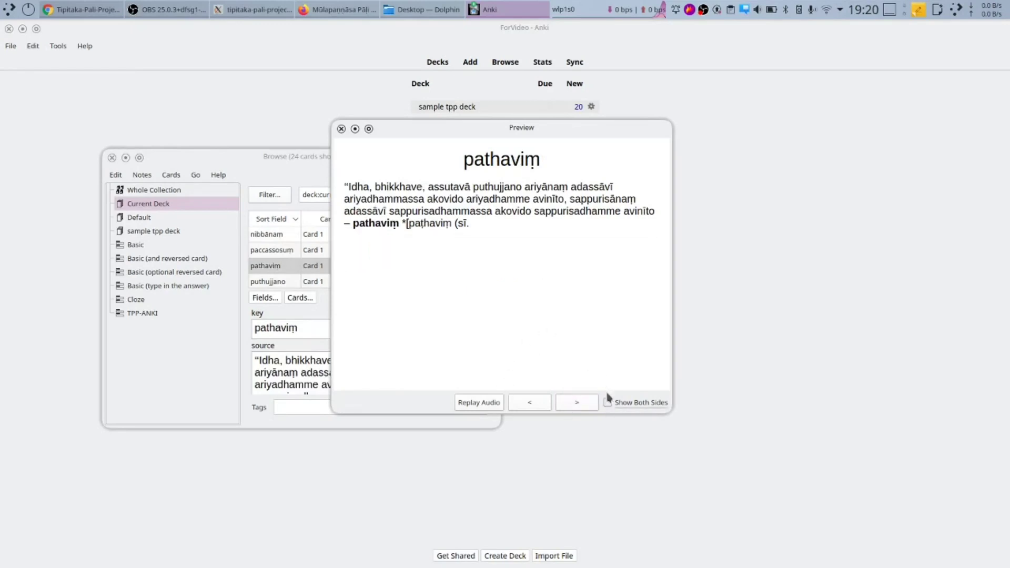
click(609, 403)
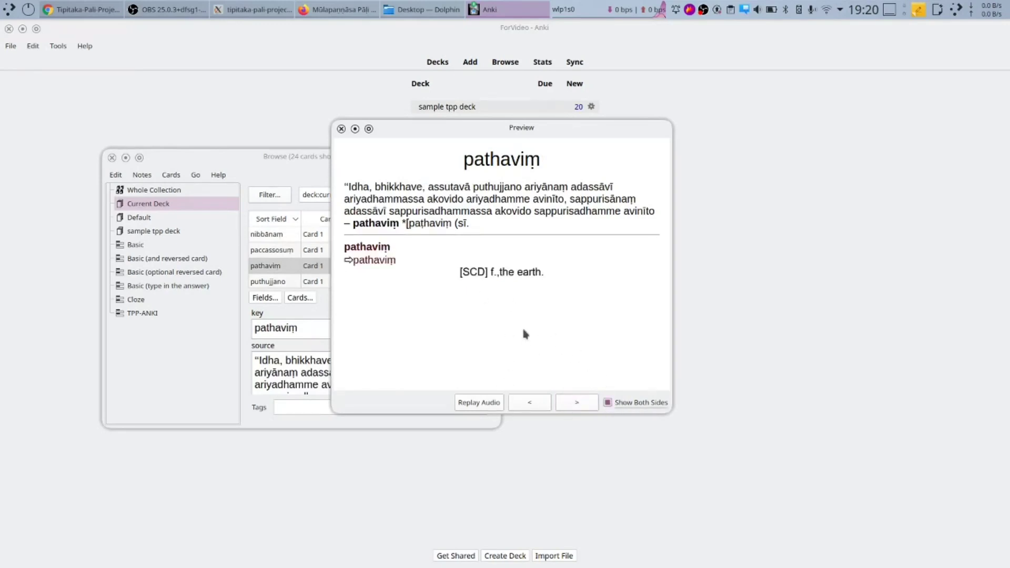
click(340, 129)
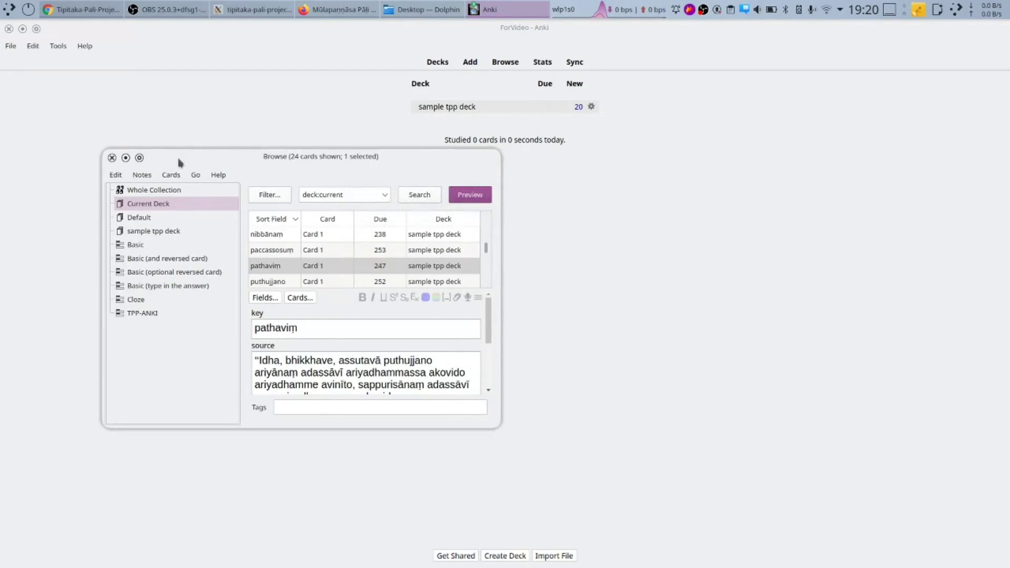
click(112, 158)
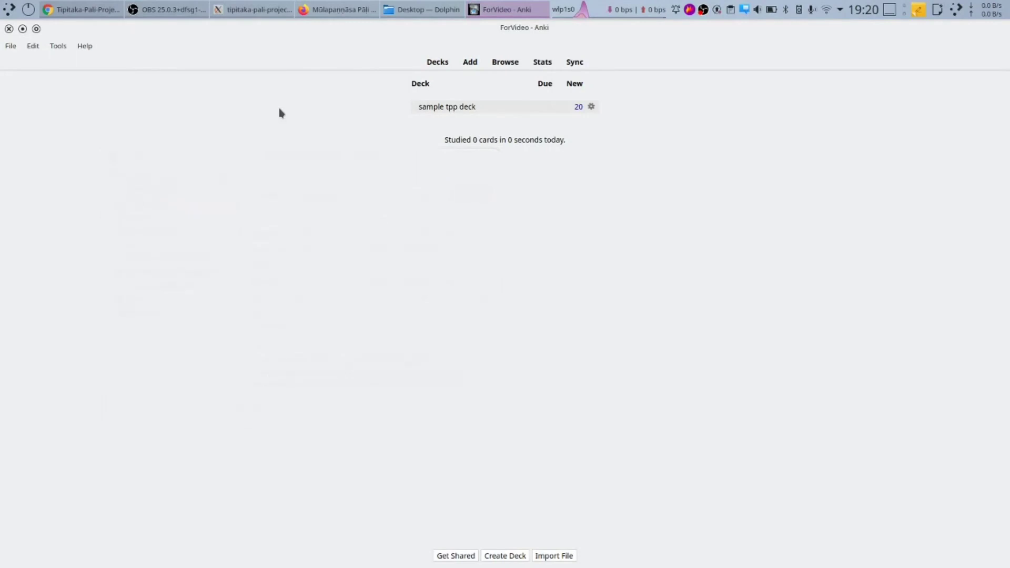